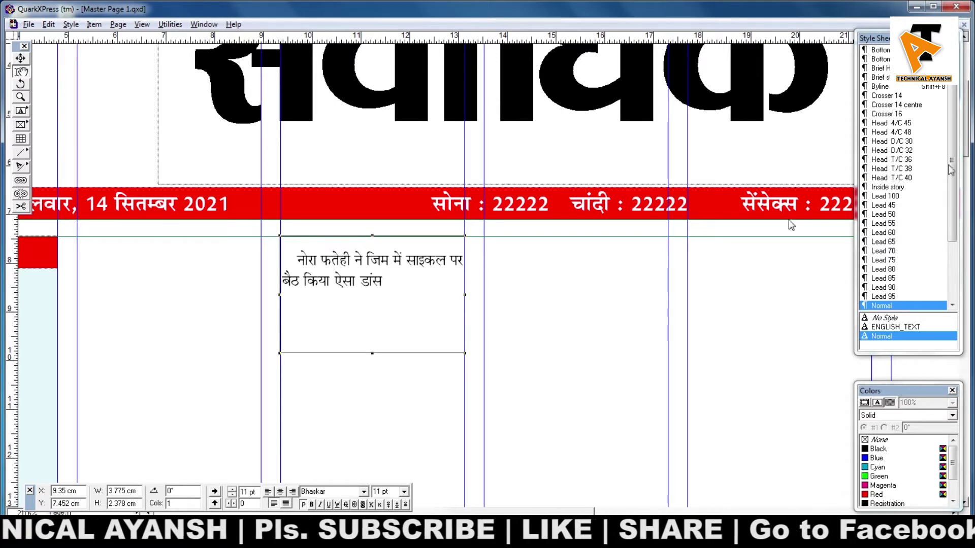
# - Apply the Crosser 14 paragraph style to the headline text in the box below the red date strip
pyautogui.click(886, 96)
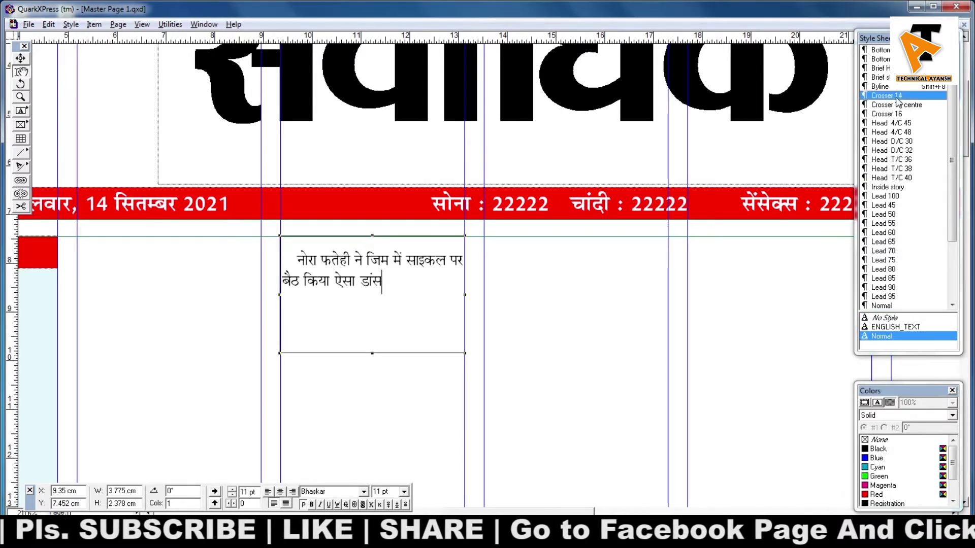
pyautogui.keyDown('ctrl'); pyautogui.click(373, 279); pyautogui.keyUp('ctrl')
pyautogui.moveTo(374, 280); pyautogui.dragTo(405, 282)
pyautogui.keyDown('ctrl'); pyautogui.keyDown('alt'); pyautogui.click(406, 296); pyautogui.keyUp('alt'); pyautogui.keyUp('ctrl')
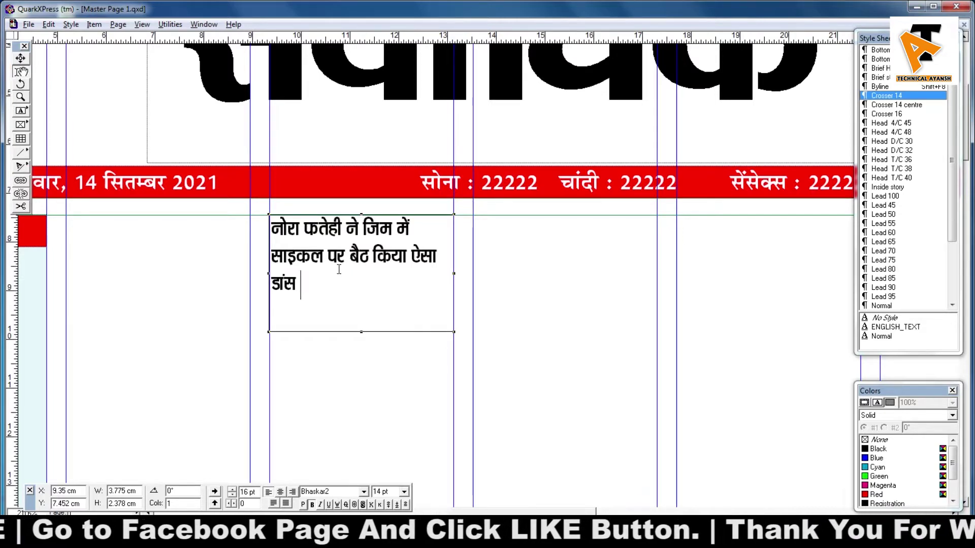
pyautogui.moveTo(345, 283); pyautogui.dragTo(349, 237)
pyautogui.scroll(-2, 325, 266)
pyautogui.keyDown('ctrl'); pyautogui.keyDown('alt'); pyautogui.click(344, 288); pyautogui.keyUp('alt'); pyautogui.keyUp('ctrl')
pyautogui.click(457, 270)
pyautogui.keyDown('ctrl'); pyautogui.click(302, 258); pyautogui.keyUp('ctrl')
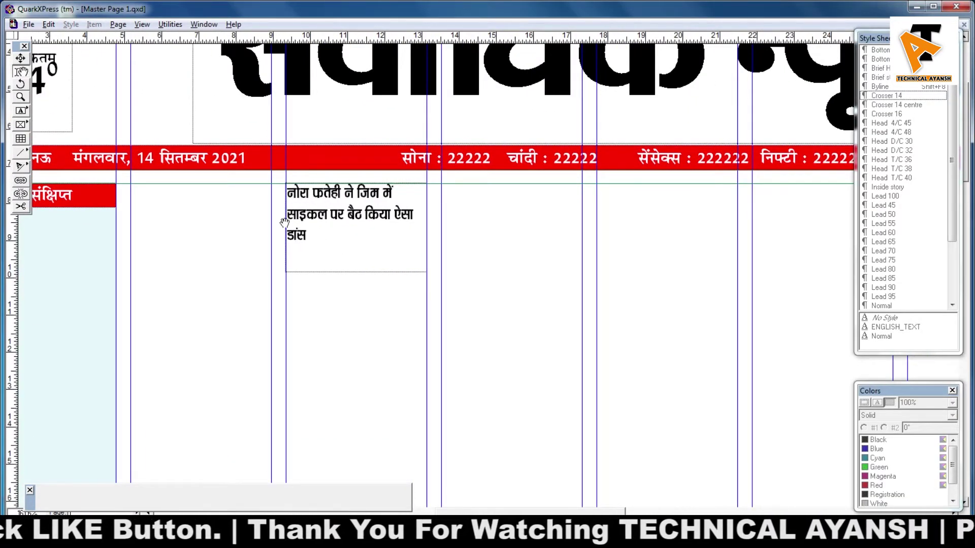
# - Draw a text box about 3.8 cm wide and 5.8 cm high in the column directly right of the headline box
pyautogui.moveTo(259, 227); pyautogui.dragTo(332, 212)
pyautogui.click(23, 112)
pyautogui.moveTo(539, 356); pyautogui.dragTo(288, 349)
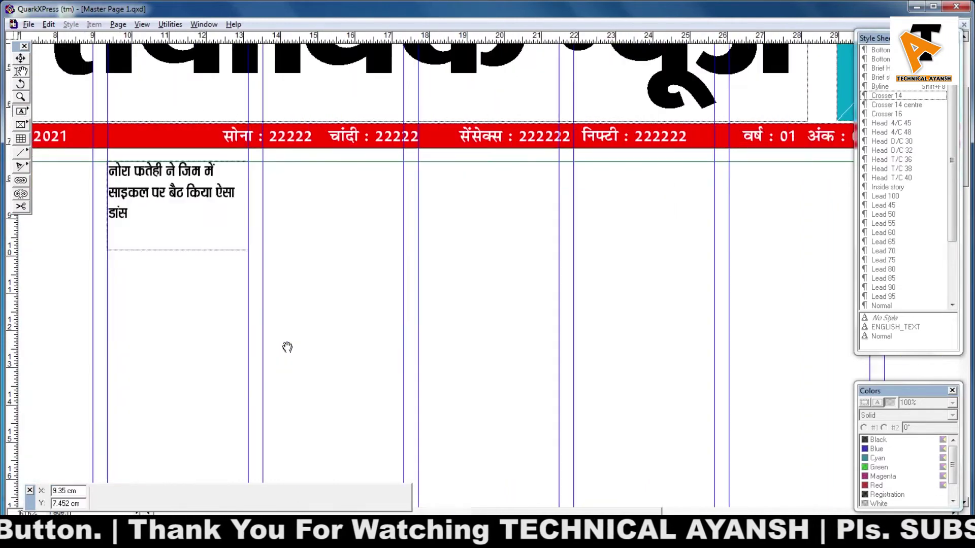
pyautogui.moveTo(262, 161); pyautogui.dragTo(404, 377)
# - Paste the headline sentence into the new text box several times in a row and select all the text
pyautogui.hotkey('ctrl', 'v')
pyautogui.hotkey('ctrl', 'v')
pyautogui.hotkey('ctrl', 'v')
pyautogui.hotkey('ctrl', 'v')
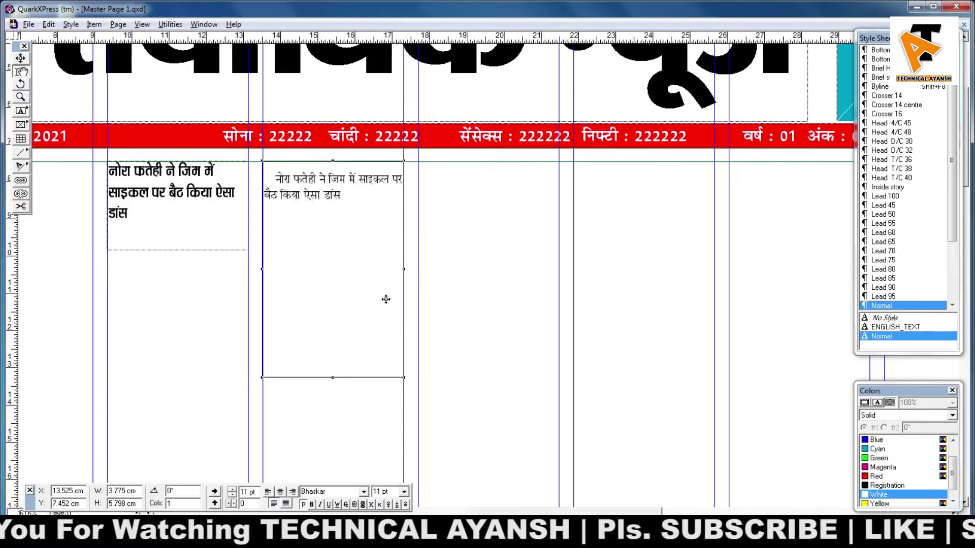
pyautogui.hotkey('ctrl', 'z')
pyautogui.write('नोरा फतेही ने जिम में साइकल पर बैठ किया ऐसा डांस')
pyautogui.hotkey('ctrl', 'a')
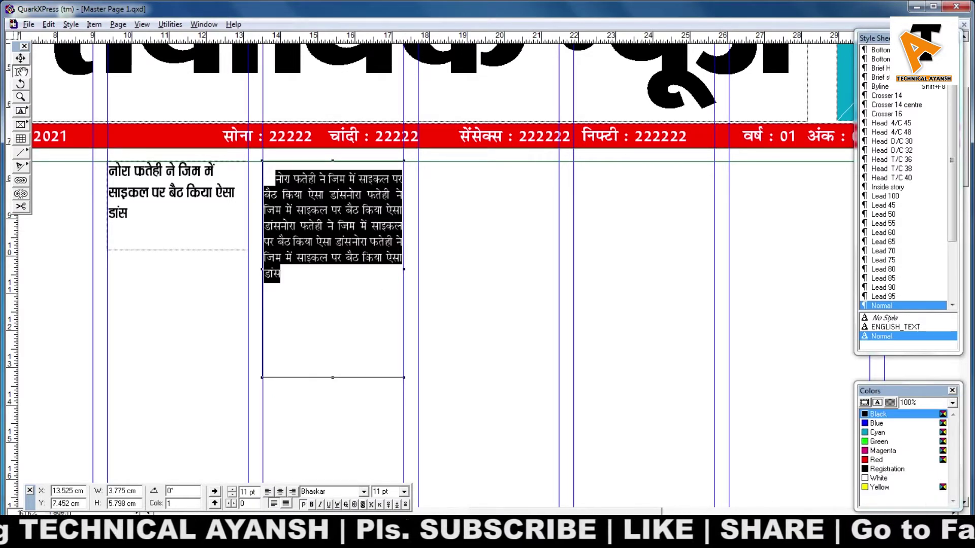
# - Replace the new box's text with a single headline line copied from the story on the pasteboard, removing the trailing extra character
pyautogui.click(156, 221)
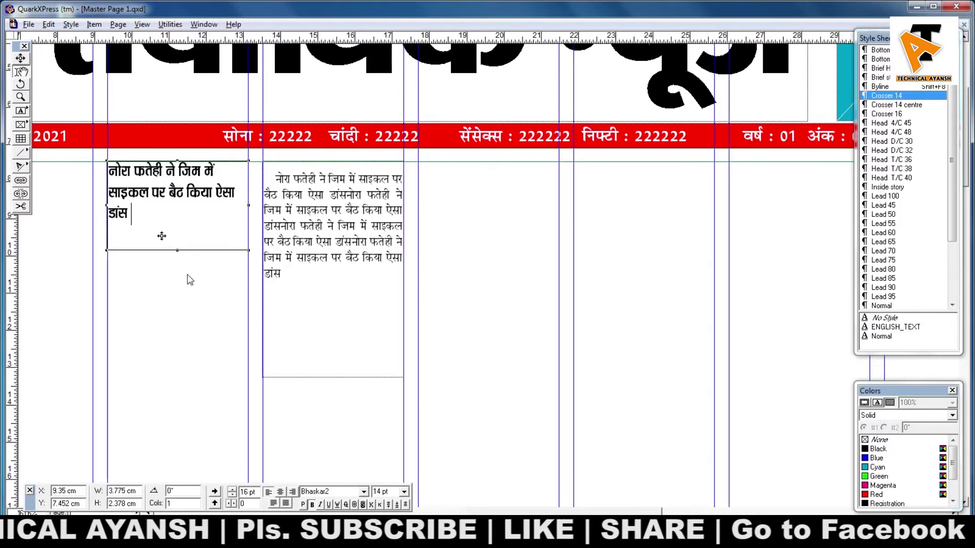
pyautogui.moveTo(234, 313); pyautogui.dragTo(833, 302)
pyautogui.click(176, 151)
pyautogui.hotkey('ctrl', 'c')
pyautogui.moveTo(442, 226); pyautogui.dragTo(10, 193)
pyautogui.moveTo(494, 204); pyautogui.dragTo(221, 208)
pyautogui.click(376, 203)
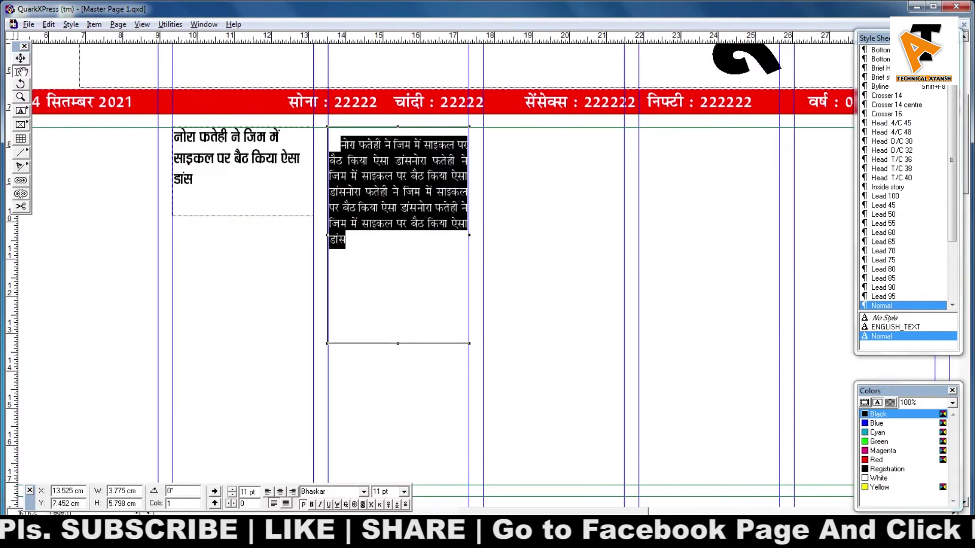
pyautogui.hotkey('ctrl', 'v')
pyautogui.hotkey('ctrl', 'a')
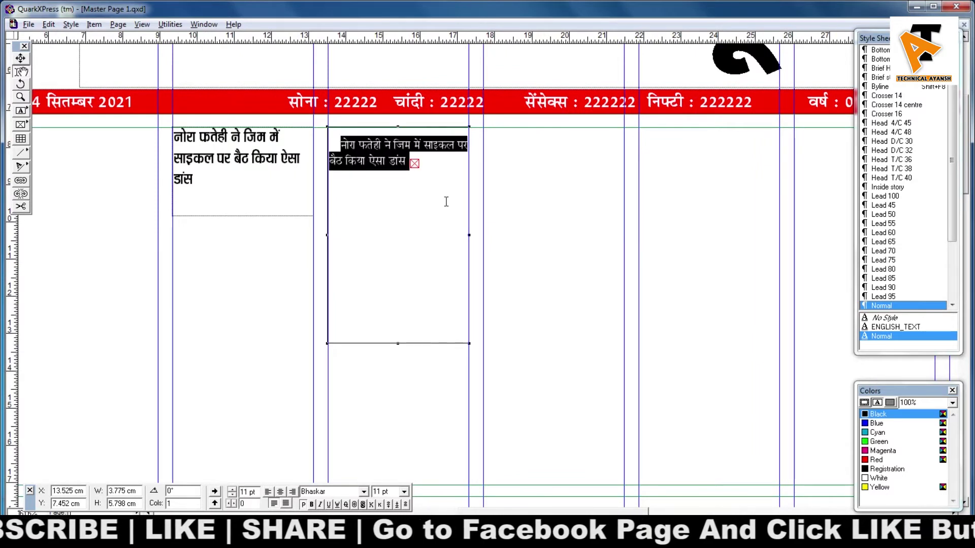
pyautogui.click(417, 195)
pyautogui.press('BackSpace')
pyautogui.hotkey('ctrl', 'a')
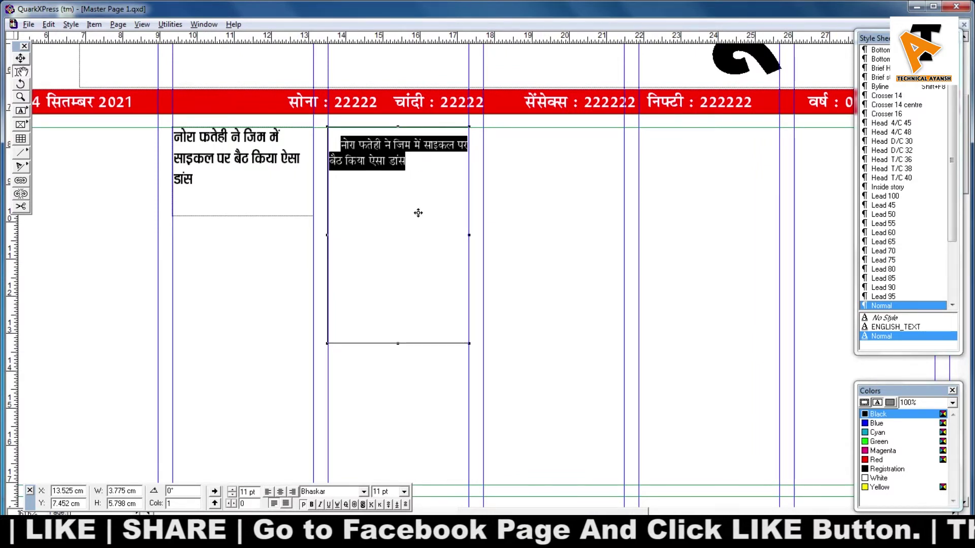
# - End the sentence with a paragraph break, copy it, and paste it repeatedly to make seven identical paragraphs in the box
pyautogui.click(420, 213)
pyautogui.press('Return')
pyautogui.hotkey('ctrl', 'a')
pyautogui.hotkey('ctrl', 'c')
pyautogui.hotkey('ctrl', 'v')
pyautogui.hotkey('ctrl', 'v')
pyautogui.hotkey('ctrl', 'v')
pyautogui.hotkey('ctrl', 'v')
pyautogui.hotkey('ctrl', 'v')
pyautogui.hotkey('ctrl', 'v')
pyautogui.hotkey('ctrl', 'v')
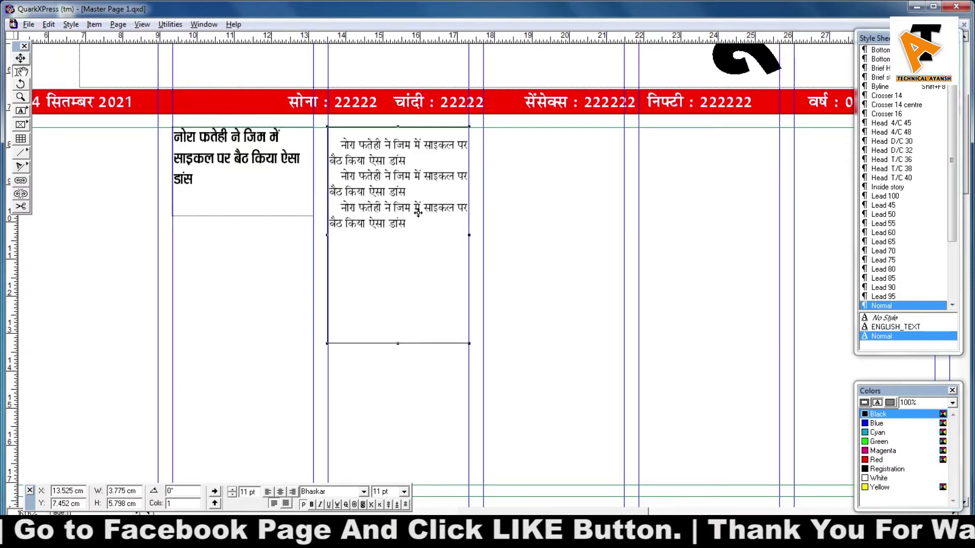
# - Extend the text box downward to about 8.96 cm high so it fits all the repeated paragraphs
pyautogui.moveTo(398, 344); pyautogui.dragTo(398, 462)
pyautogui.scroll(1, 382, 256)
pyautogui.moveTo(346, 178); pyautogui.dragTo(336, 216)
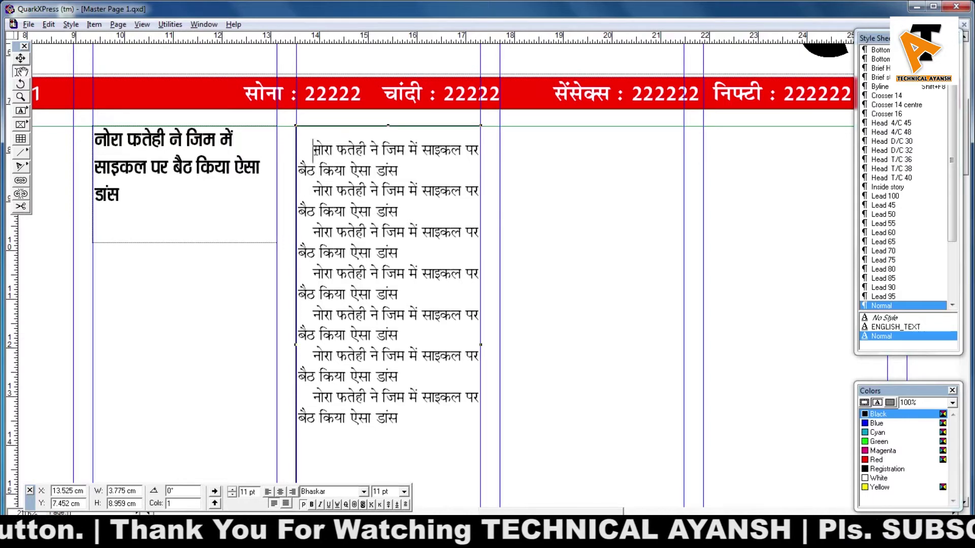
pyautogui.moveTo(367, 178); pyautogui.dragTo(360, 174)
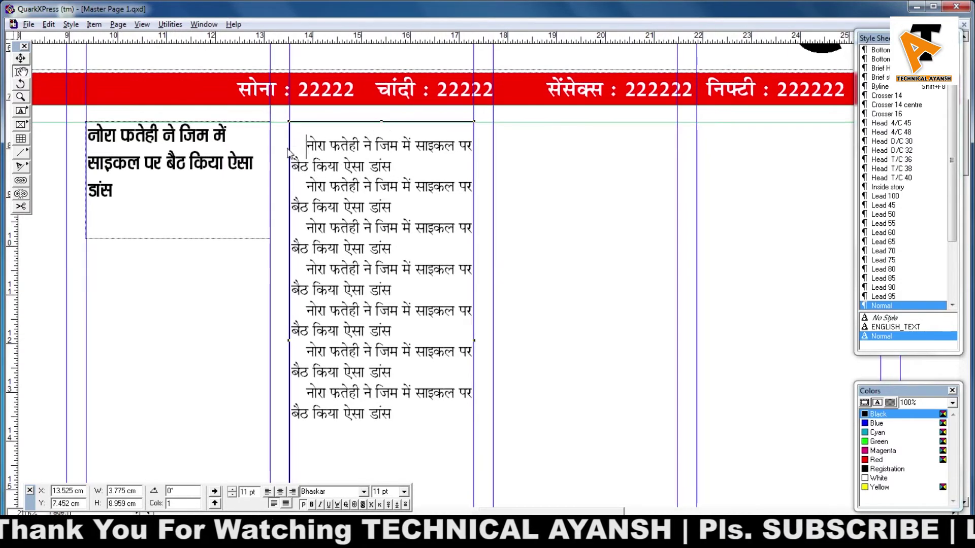
pyautogui.moveTo(298, 140); pyautogui.dragTo(359, 460)
pyautogui.scroll(-1, 376, 315)
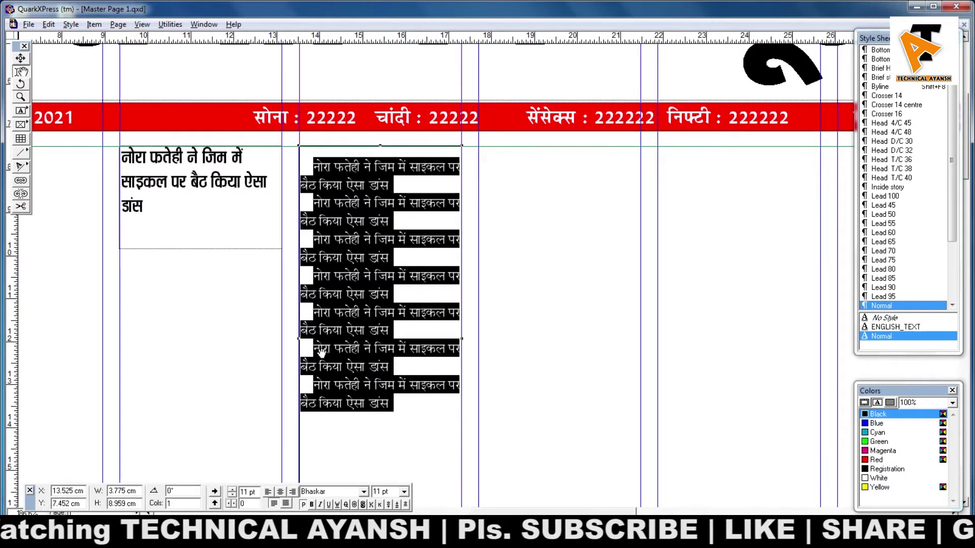
pyautogui.moveTo(324, 337); pyautogui.dragTo(310, 340)
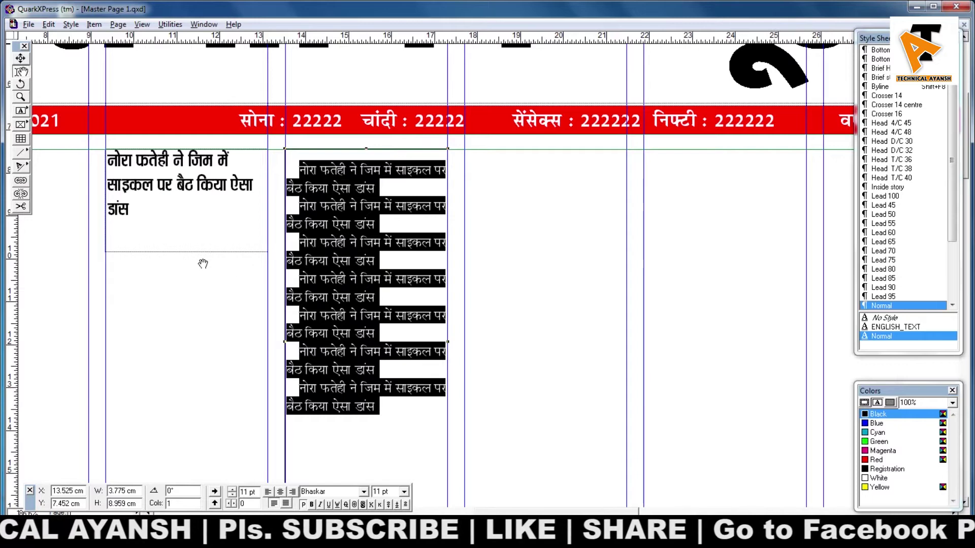
# - Draw a text box about 4.4 cm by 4 cm below and left of the headline box and paste the pasteboard story text into it
pyautogui.click(23, 113)
pyautogui.moveTo(165, 238)
pyautogui.mouseDown()
pyautogui.moveTo(603, 235)
pyautogui.moveTo(609, 192)
pyautogui.mouseUp()
pyautogui.moveTo(407, 237)
pyautogui.mouseDown()
pyautogui.moveTo(481, 375)
pyautogui.moveTo(595, 408)
pyautogui.mouseUp()
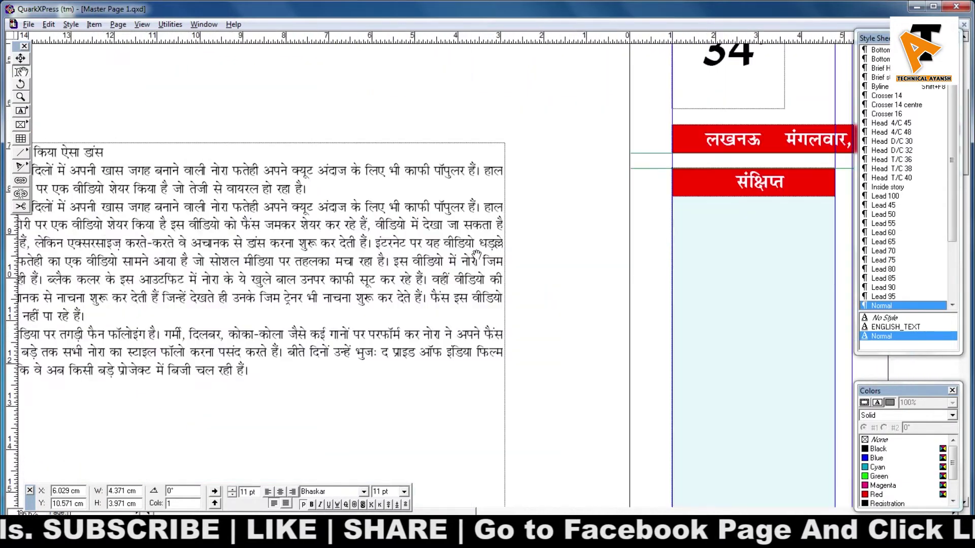
pyautogui.moveTo(217, 171); pyautogui.dragTo(235, 225)
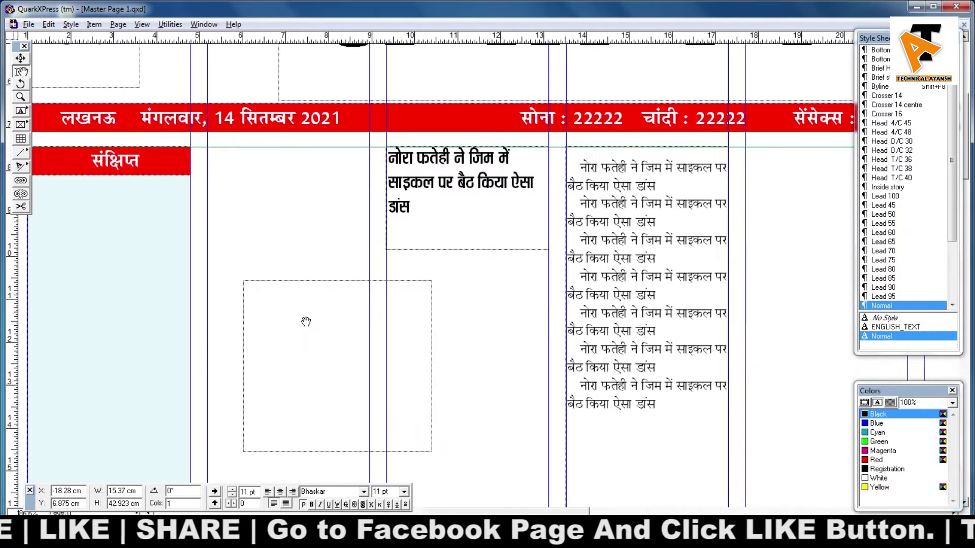
pyautogui.click(405, 318)
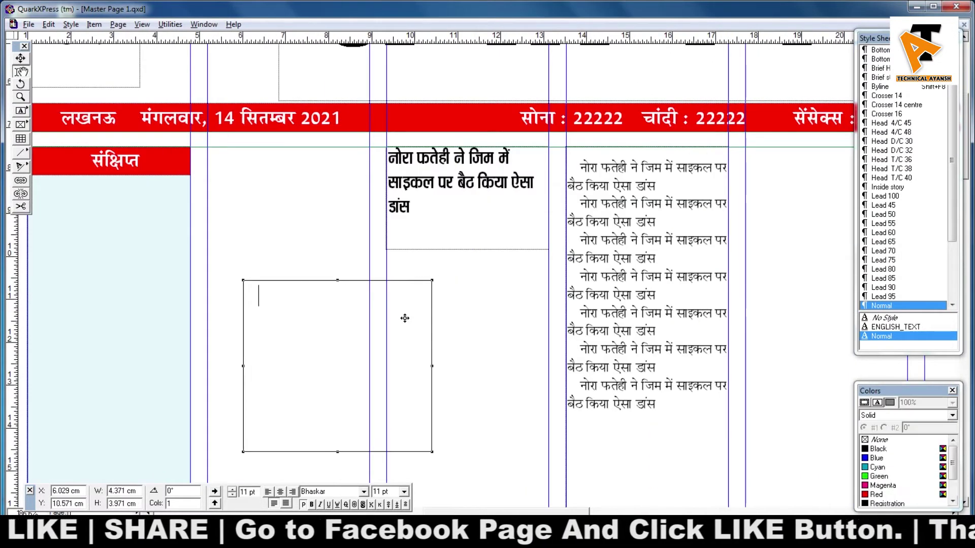
pyautogui.hotkey('ctrl', 'v')
# - Set the font of all the text in the new box to Wingdings
pyautogui.hotkey('ctrl', 'a')
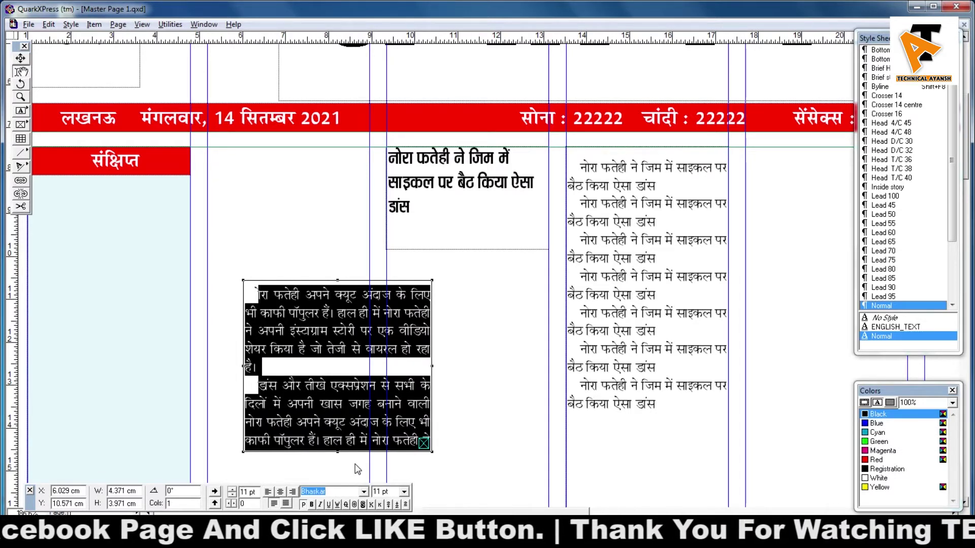
pyautogui.write('we')
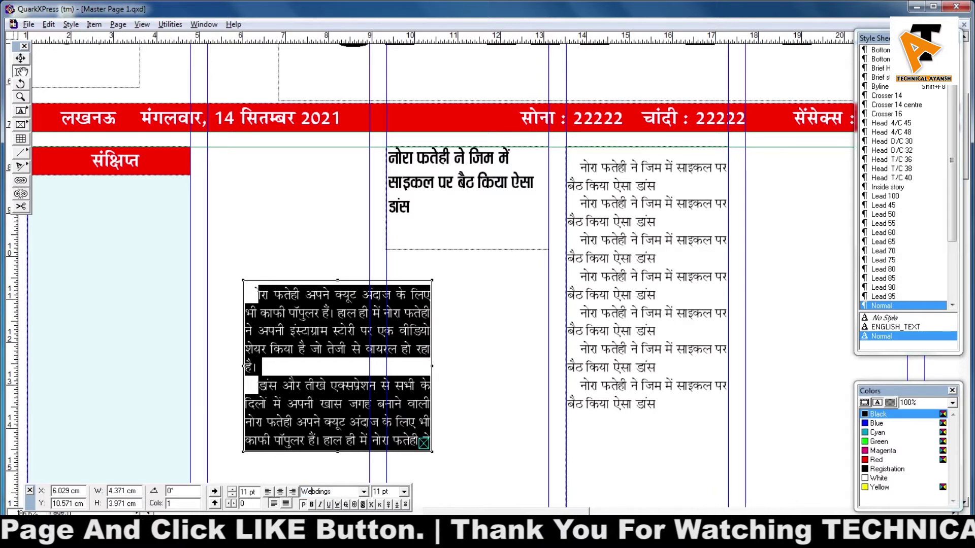
pyautogui.hotkey('alt', 'Down')
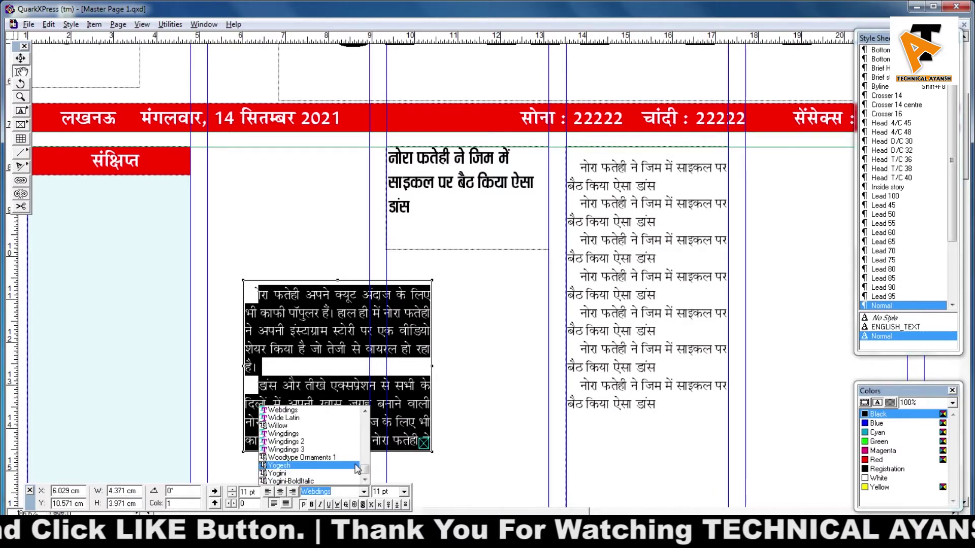
pyautogui.scroll(-1, 351, 464)
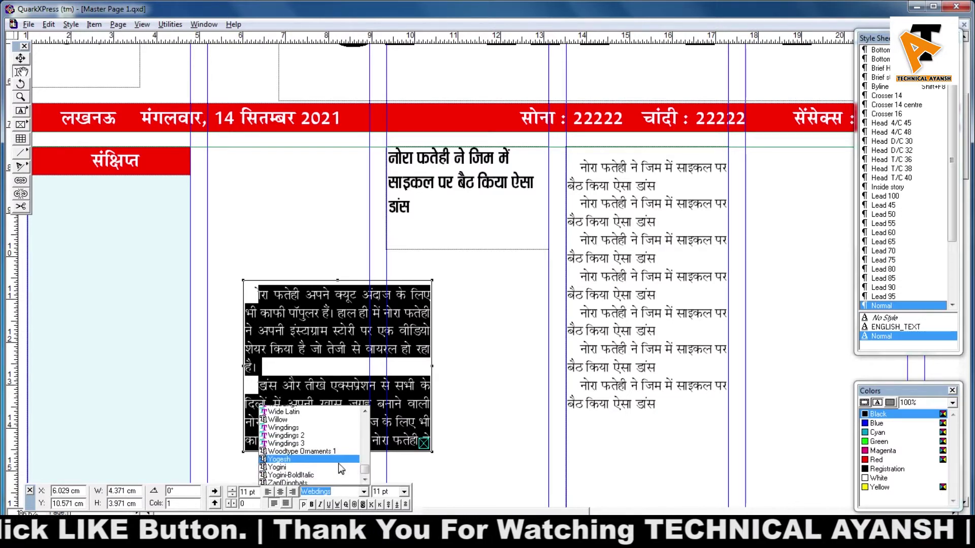
pyautogui.click(335, 427)
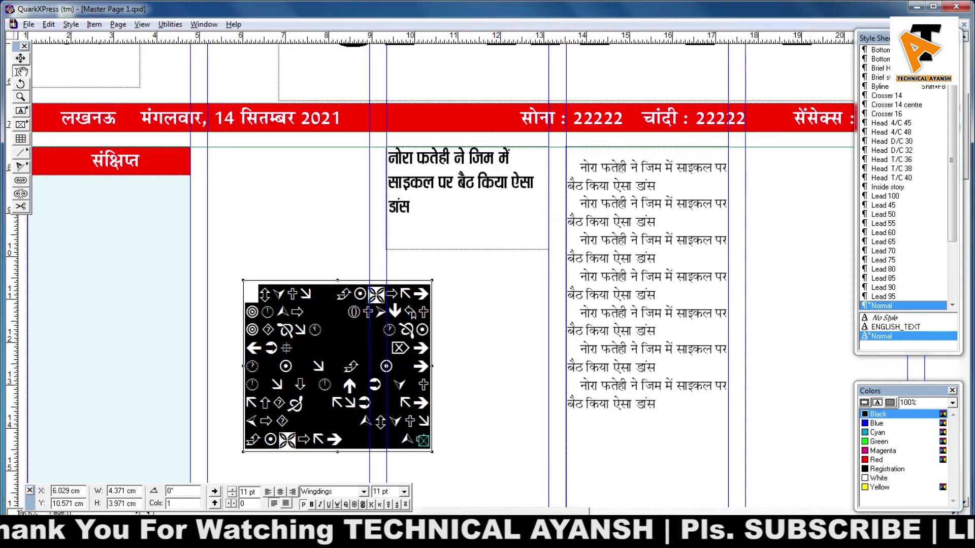
# - Widen the Wingdings symbol box to about 6.87 cm
pyautogui.moveTo(432, 365); pyautogui.dragTo(558, 366)
pyautogui.click(433, 366)
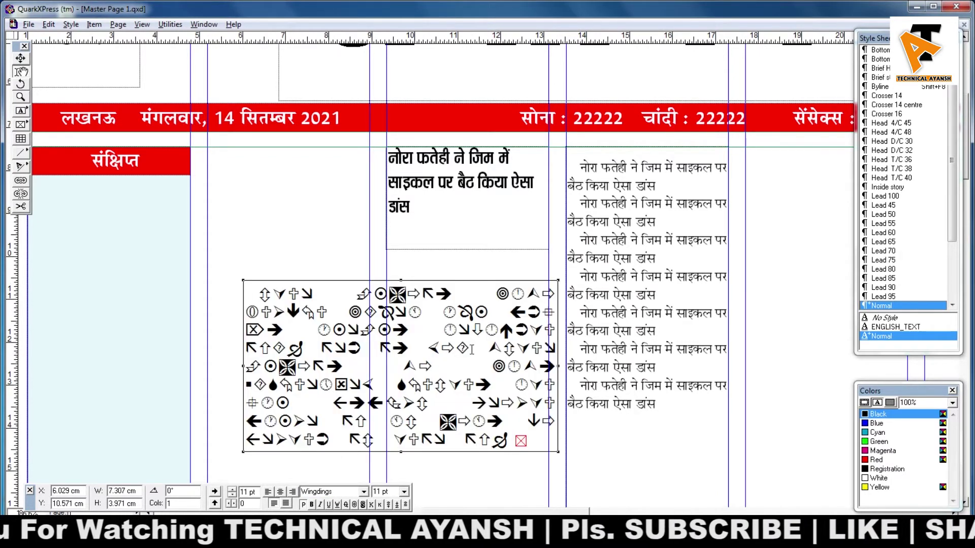
pyautogui.moveTo(559, 366); pyautogui.dragTo(540, 365)
# - Copy a circled-dot symbol in the Wingdings box and colour it red
pyautogui.doubleClick(469, 331)
pyautogui.hotkey('ctrl', 'c')
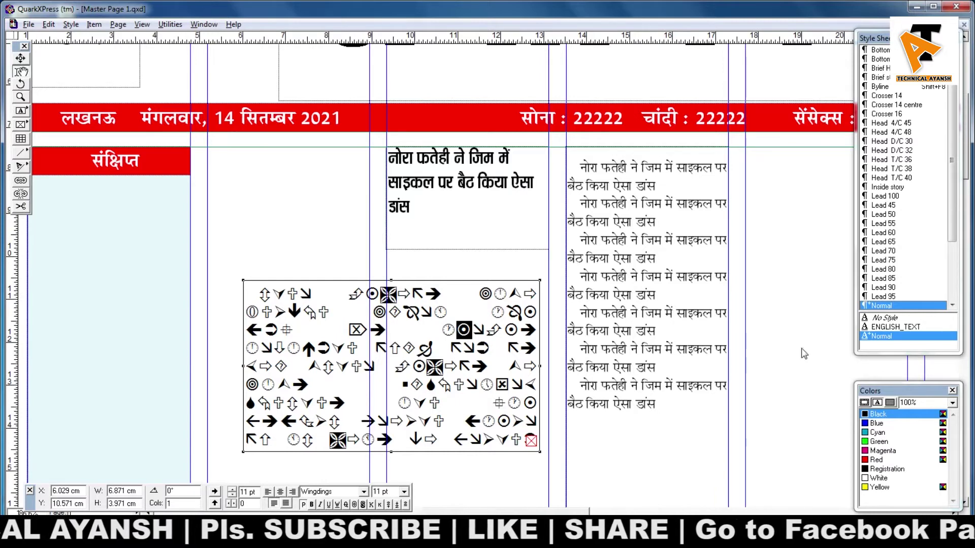
pyautogui.click(876, 461)
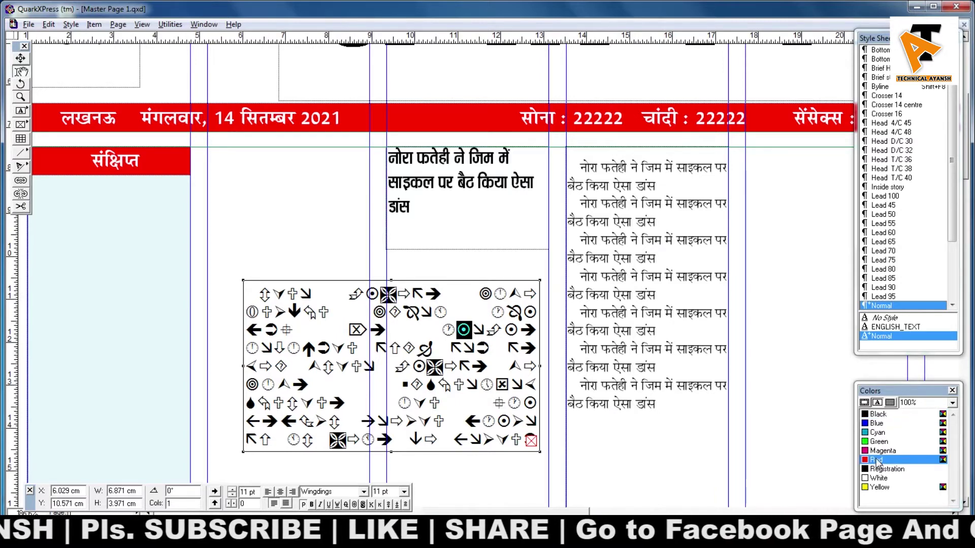
# - Insert the red circled-dot symbol as a bullet at the start of the first paragraph in the repeated-text box
pyautogui.click(598, 174)
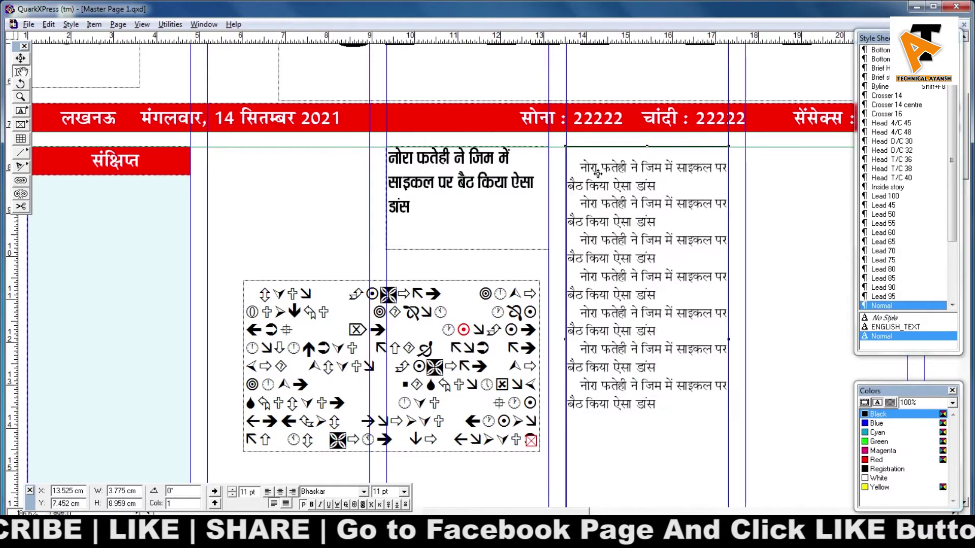
pyautogui.hotkey('ctrl', 'v')
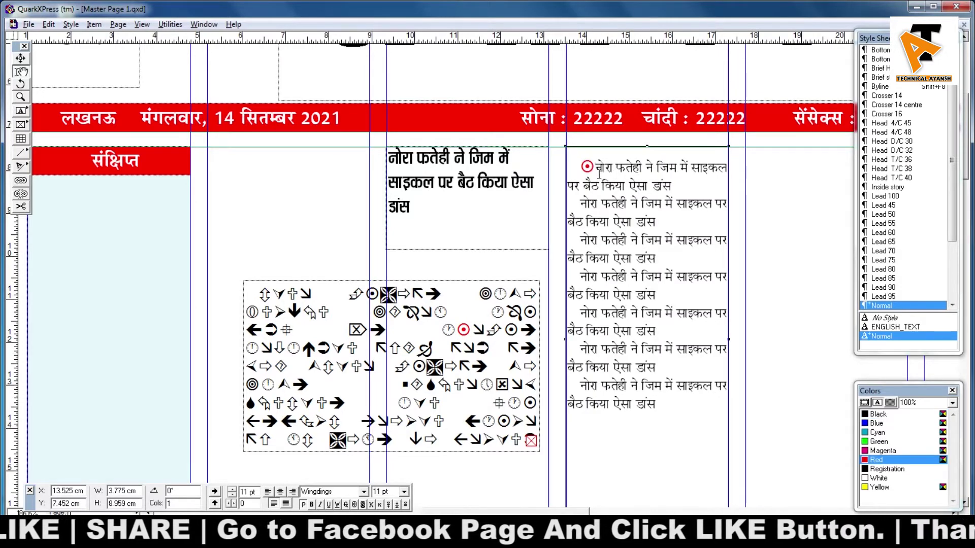
pyautogui.press('Tab')
pyautogui.press('BackSpace')
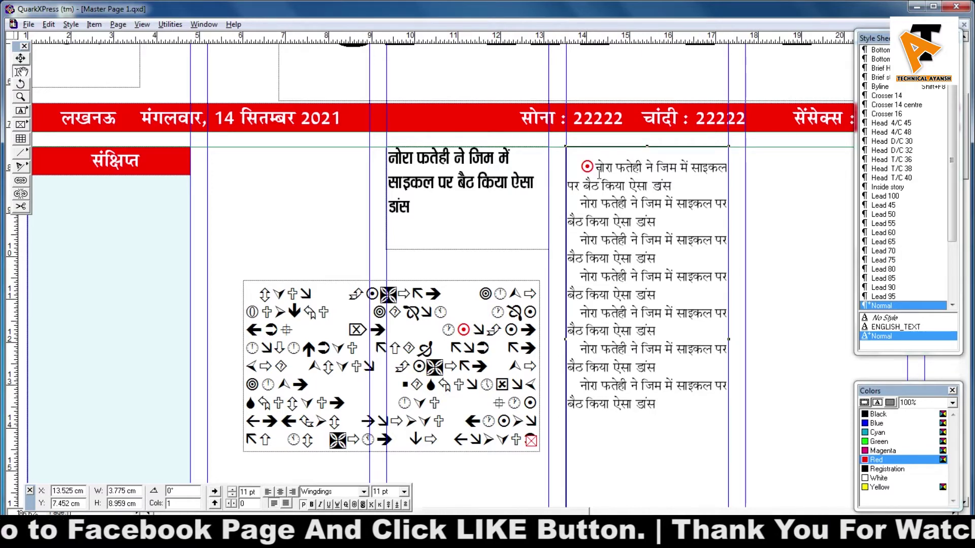
# - Insert the same red circled-dot bullet at the start of the second paragraph
pyautogui.scroll(3, 596, 174)
pyautogui.moveTo(592, 214); pyautogui.dragTo(403, 214)
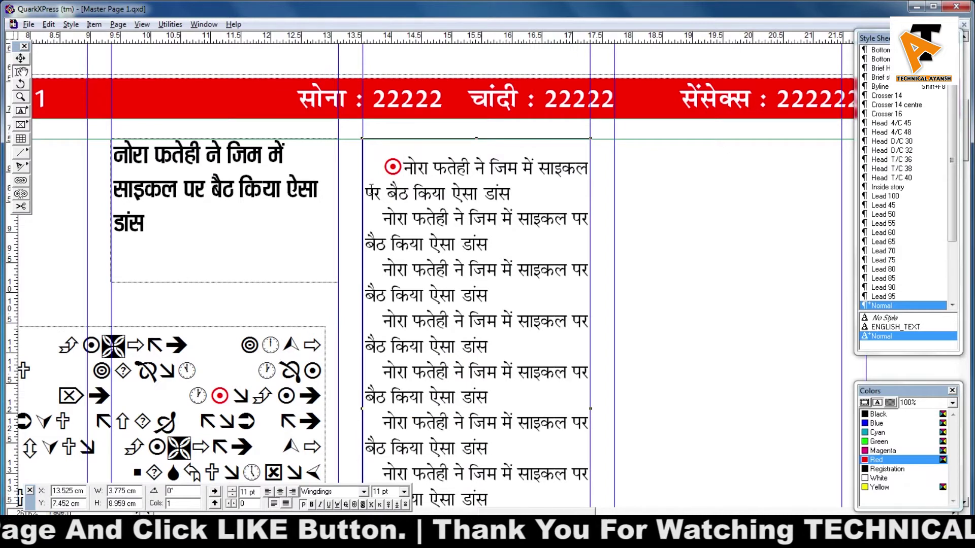
pyautogui.click(376, 189)
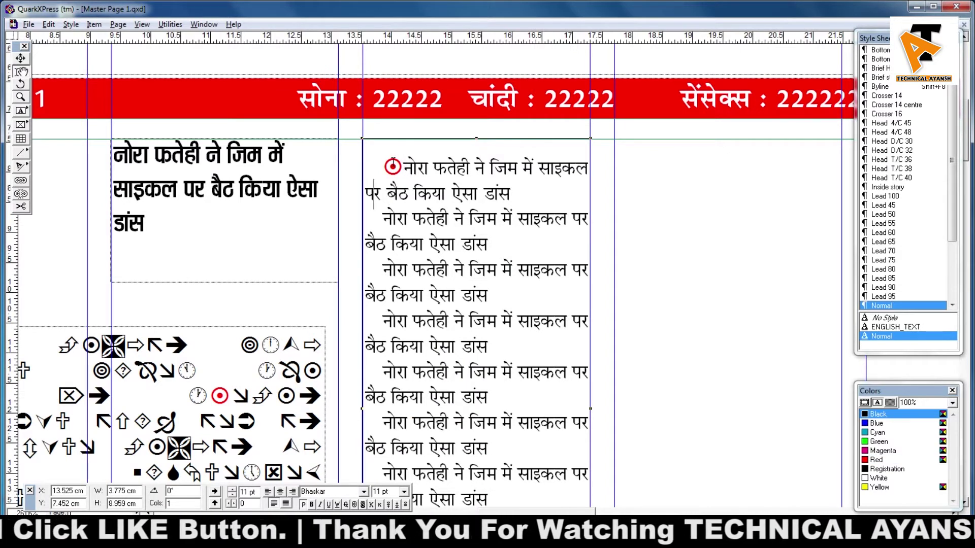
pyautogui.press('Down')
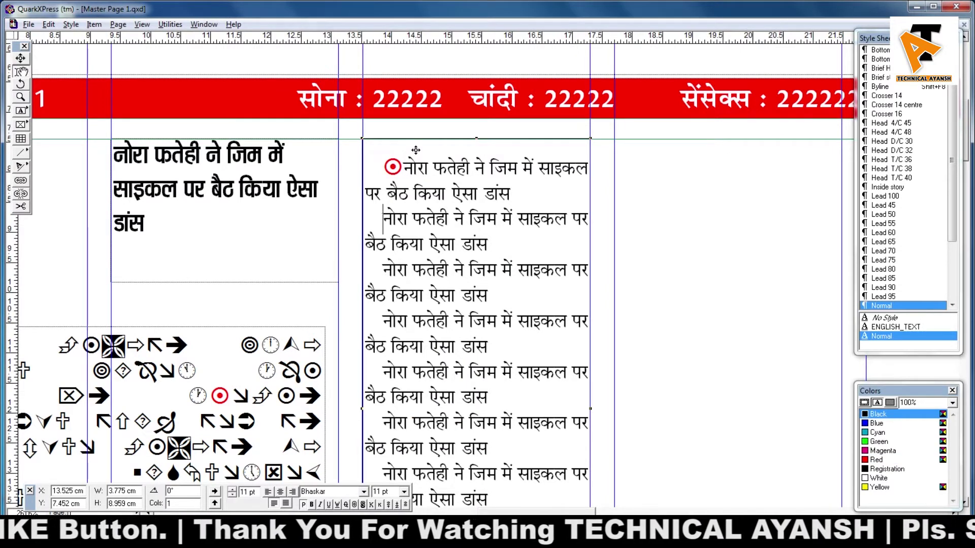
pyautogui.hotkey('ctrl', 'v')
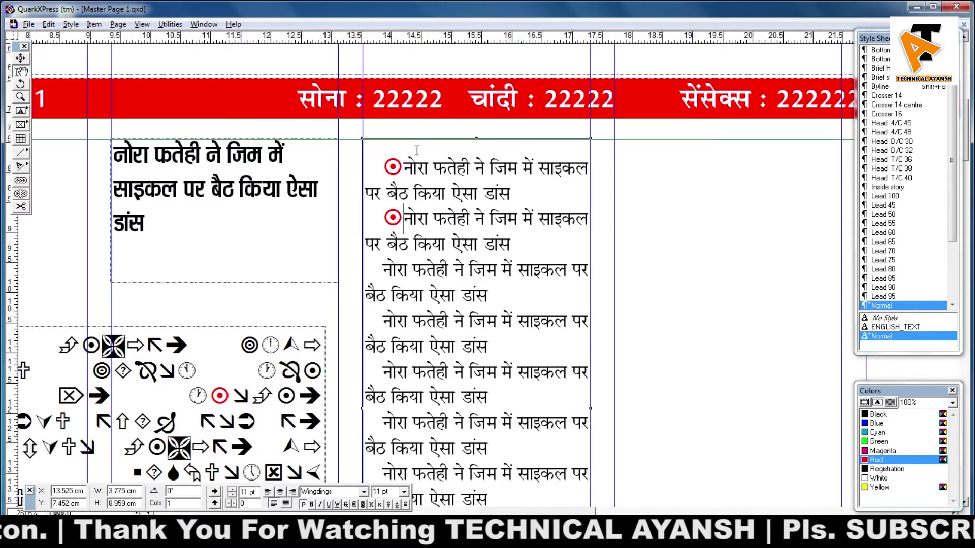
pyautogui.press('Tab')
pyautogui.press('BackSpace')
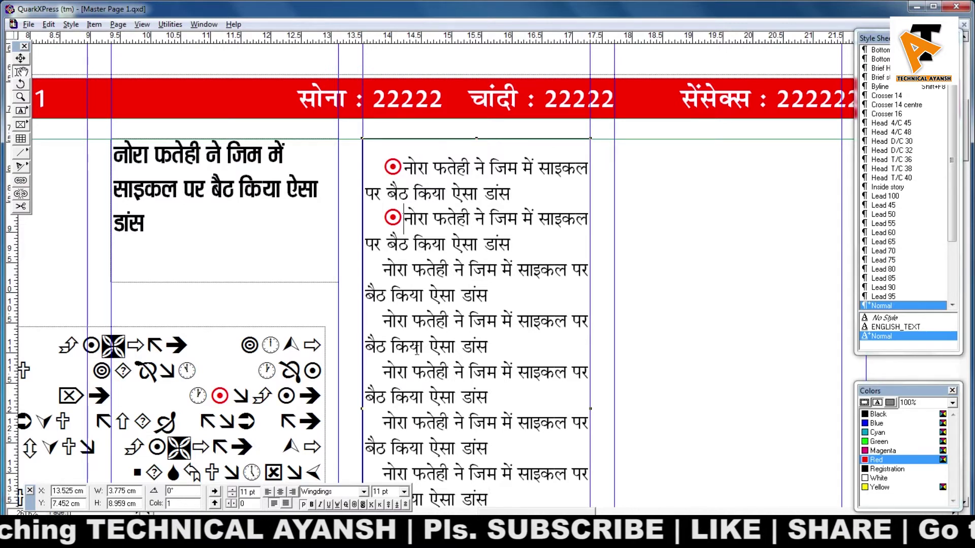
pyautogui.moveTo(413, 334); pyautogui.dragTo(428, 320)
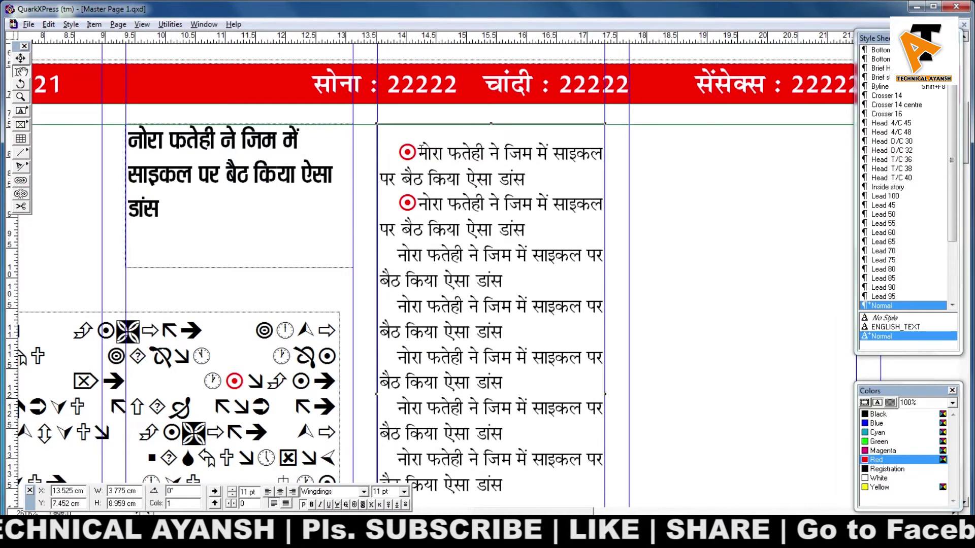
# - Insert a tab between the red bullet and the text of the first paragraph
pyautogui.moveTo(419, 151); pyautogui.dragTo(398, 151)
pyautogui.click(398, 152)
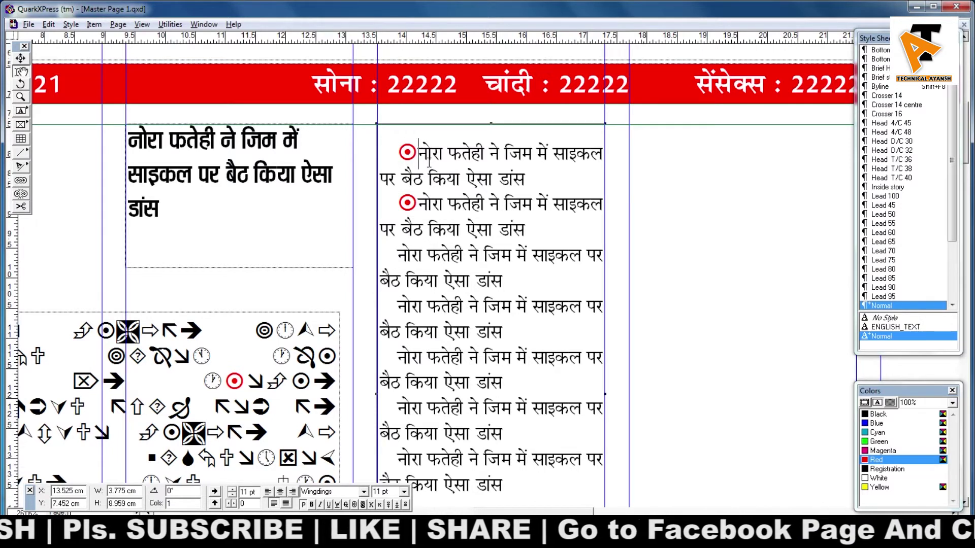
pyautogui.press('Tab')
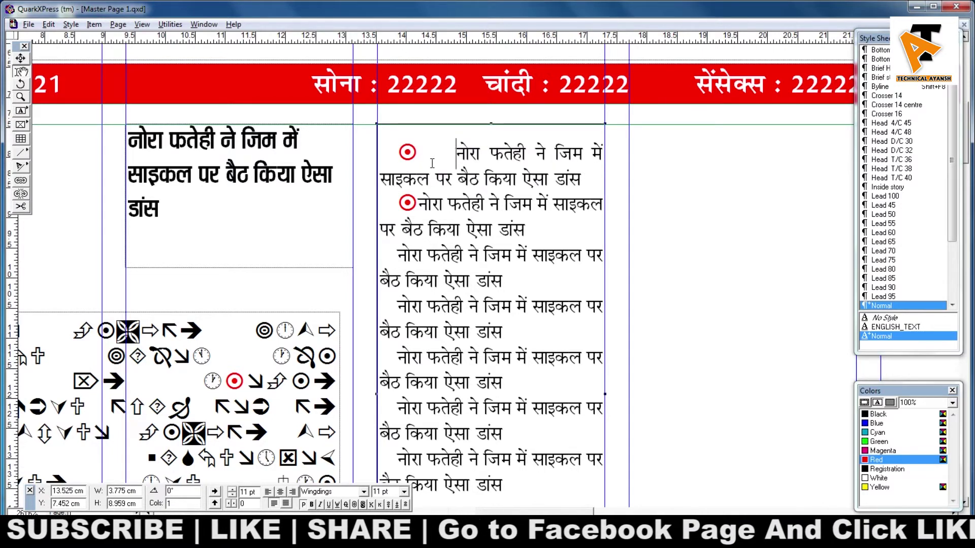
pyautogui.moveTo(441, 163); pyautogui.dragTo(433, 154)
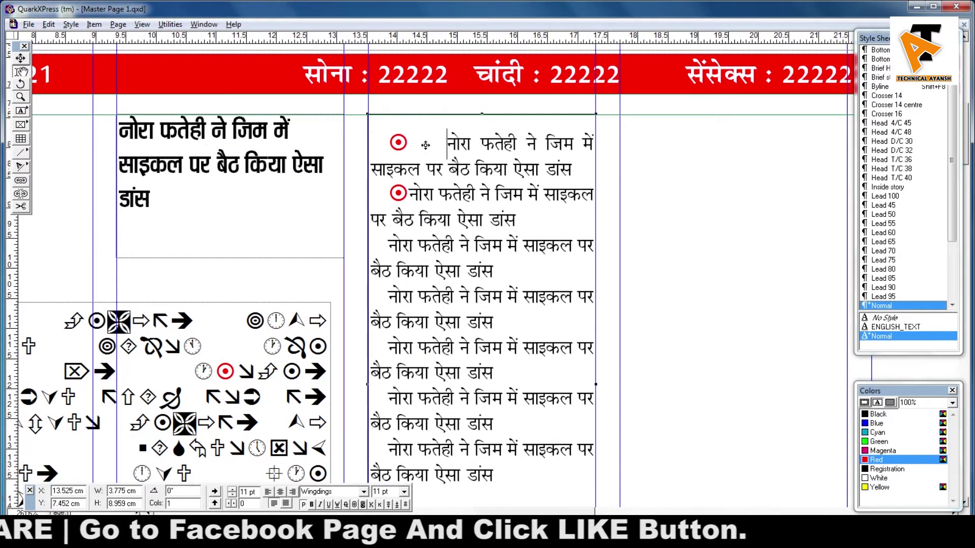
pyautogui.hotkey('ctrl', 'shift', 'f')
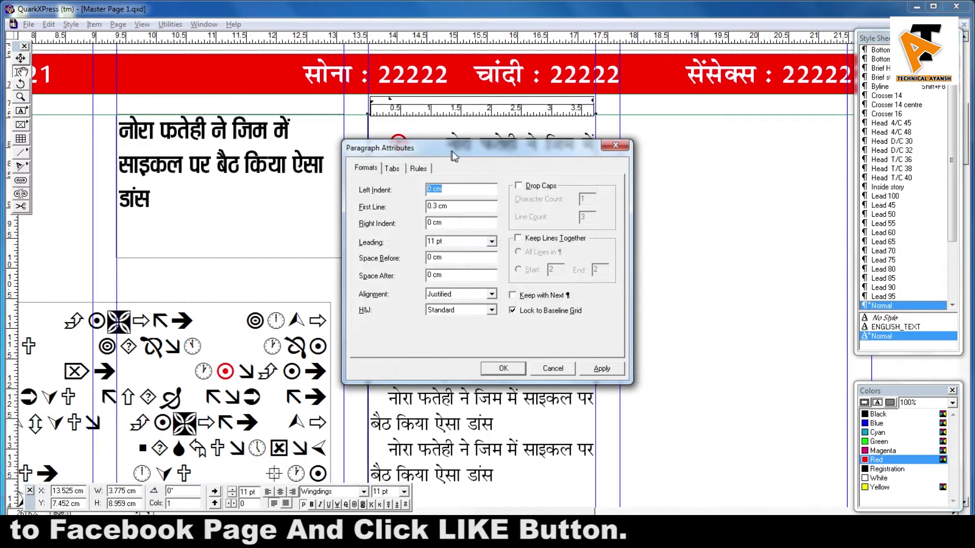
pyautogui.click(553, 368)
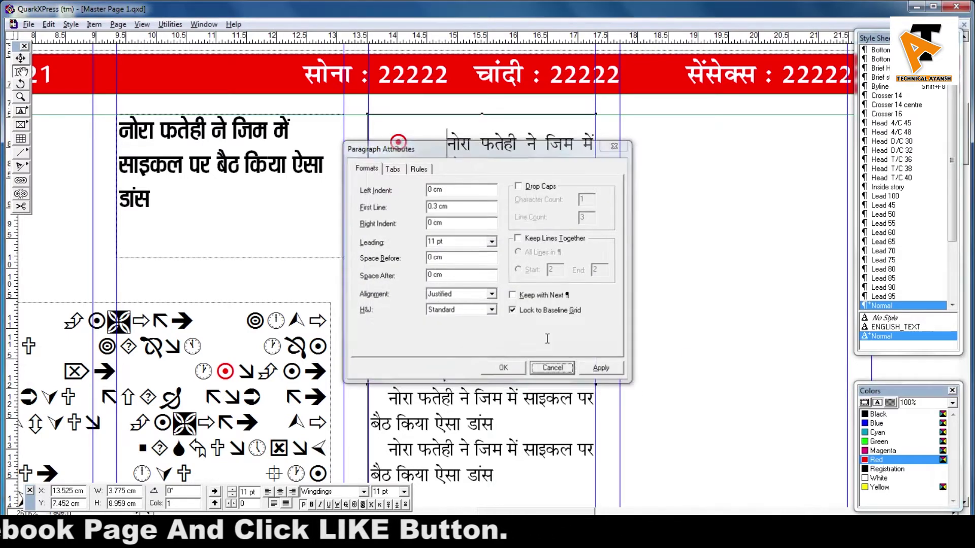
pyautogui.moveTo(389, 140); pyautogui.dragTo(616, 162)
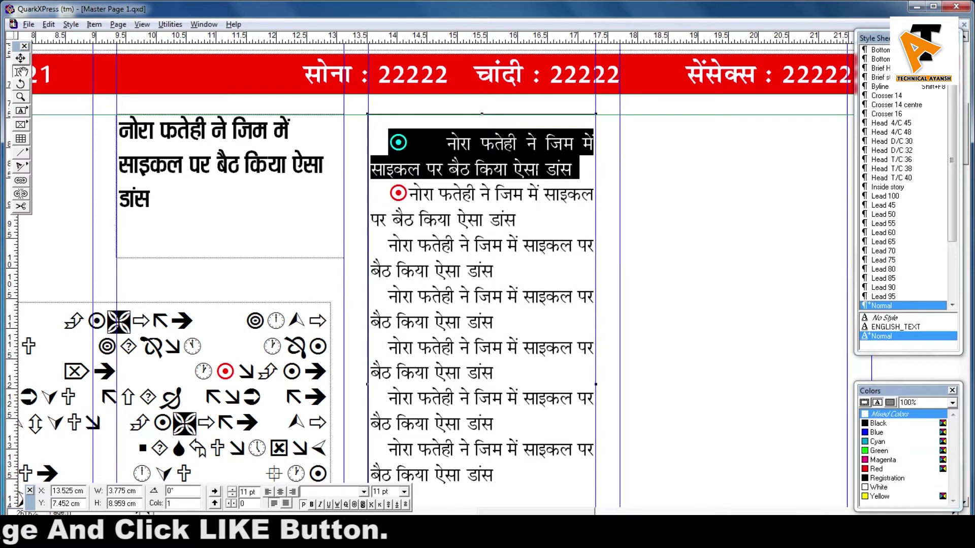
pyautogui.click(439, 151)
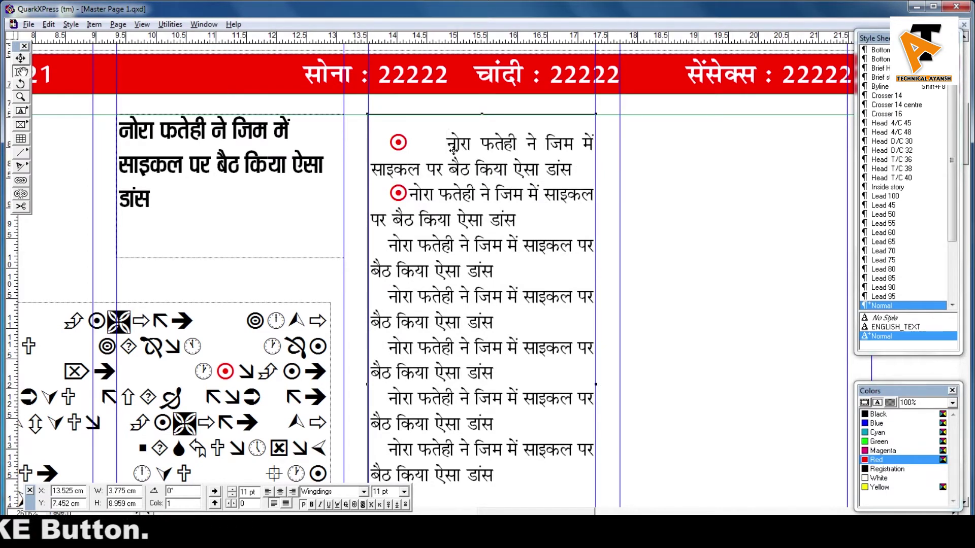
# - Give the first bulleted paragraph a hanging indent with a left indent of 0.3 cm and a first-line indent of -0.3 cm
pyautogui.hotkey('ctrl', 'shift', 'f')
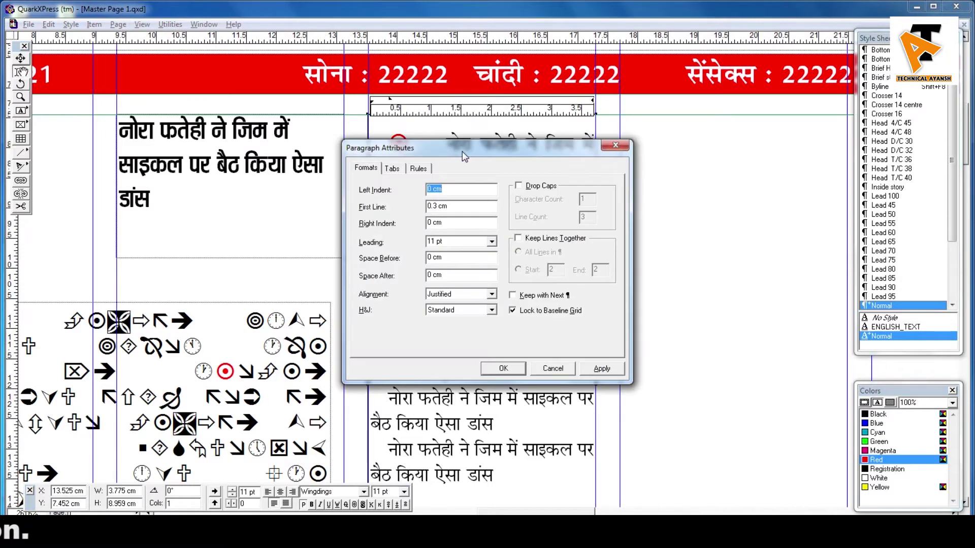
pyautogui.moveTo(459, 151); pyautogui.dragTo(501, 221)
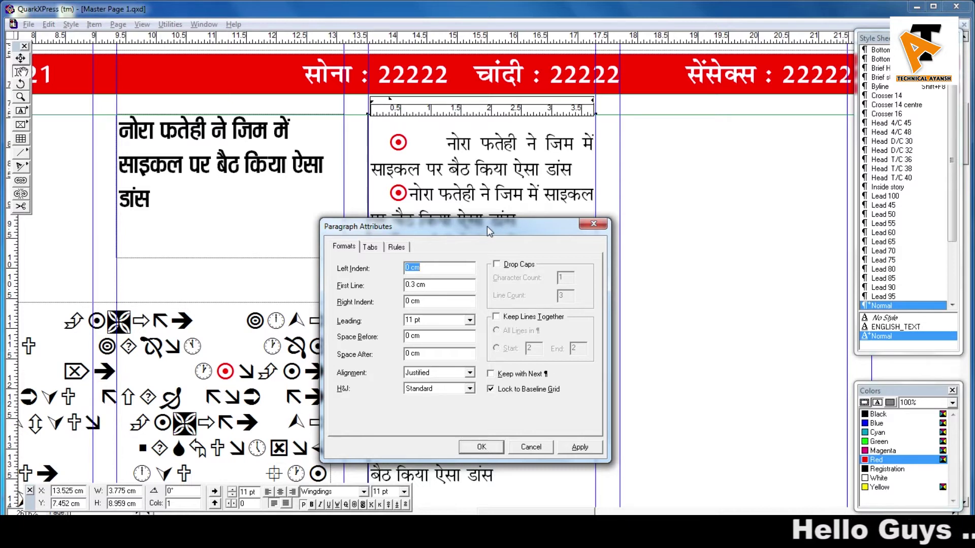
pyautogui.write('.')
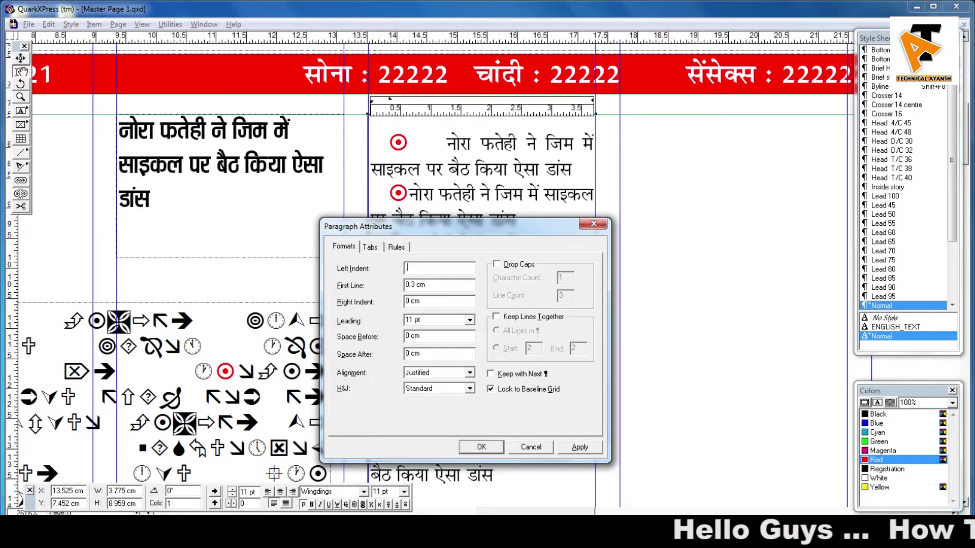
pyautogui.write('3')
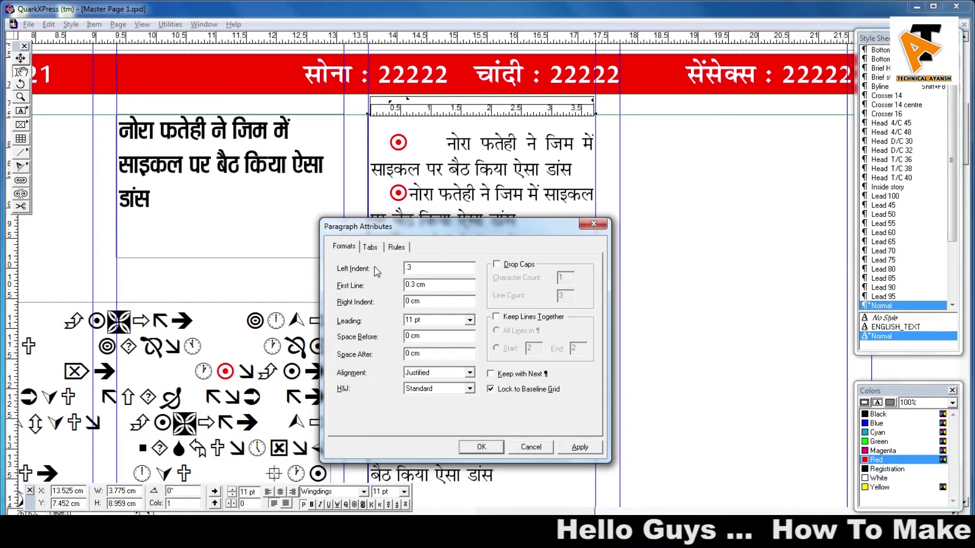
pyautogui.doubleClick(431, 267)
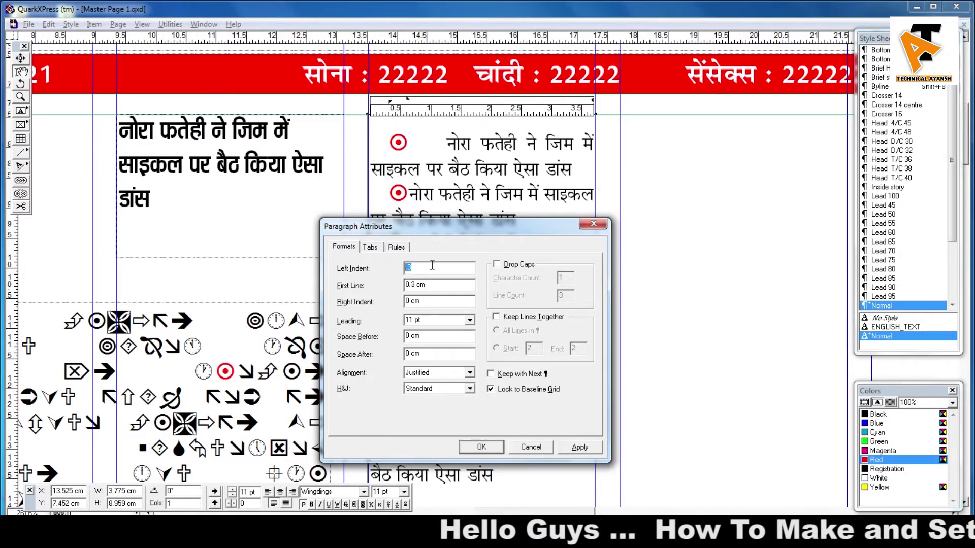
pyautogui.press('Tab')
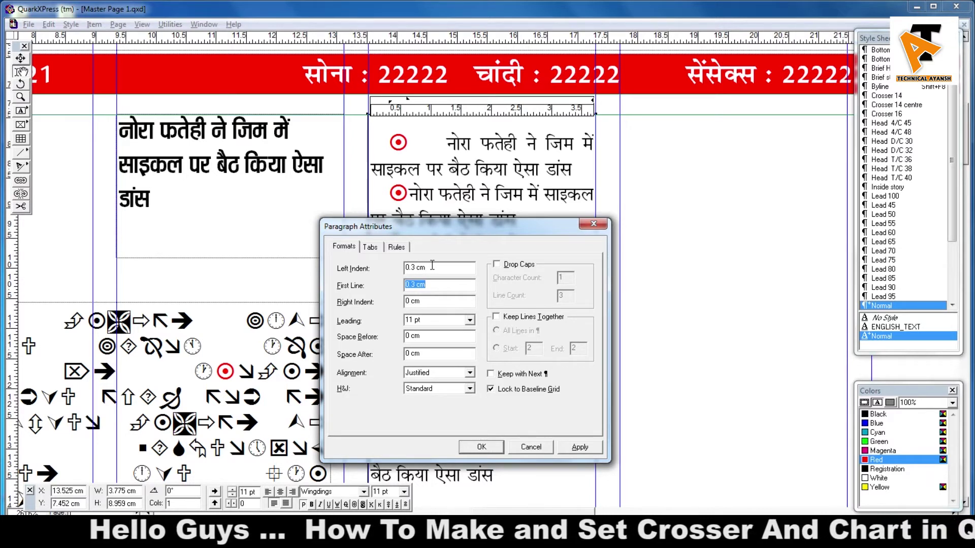
pyautogui.press('BackSpace')
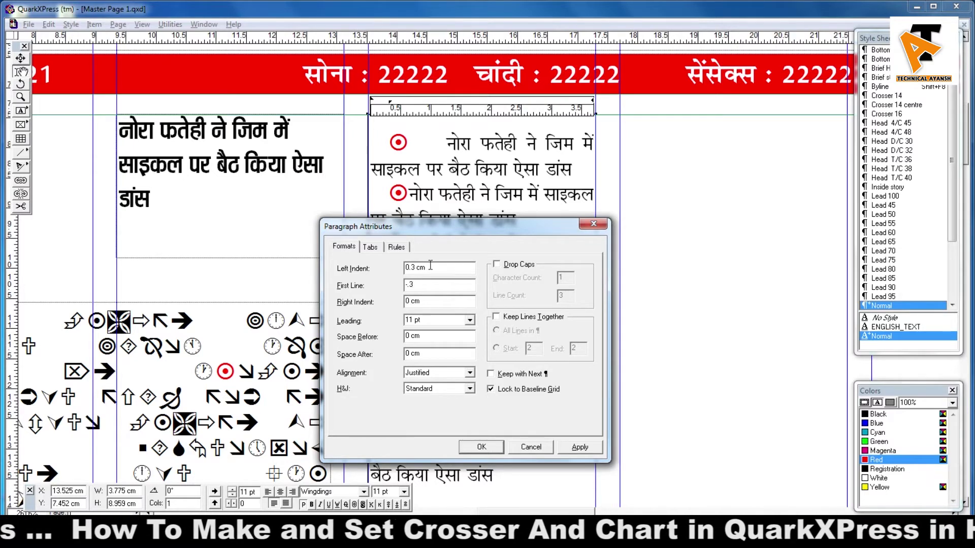
pyautogui.click(580, 448)
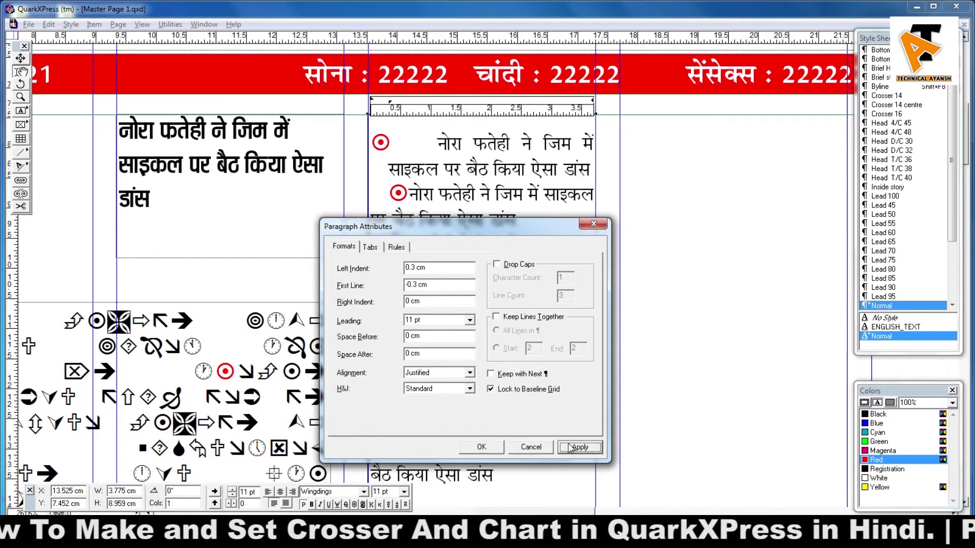
pyautogui.click(484, 448)
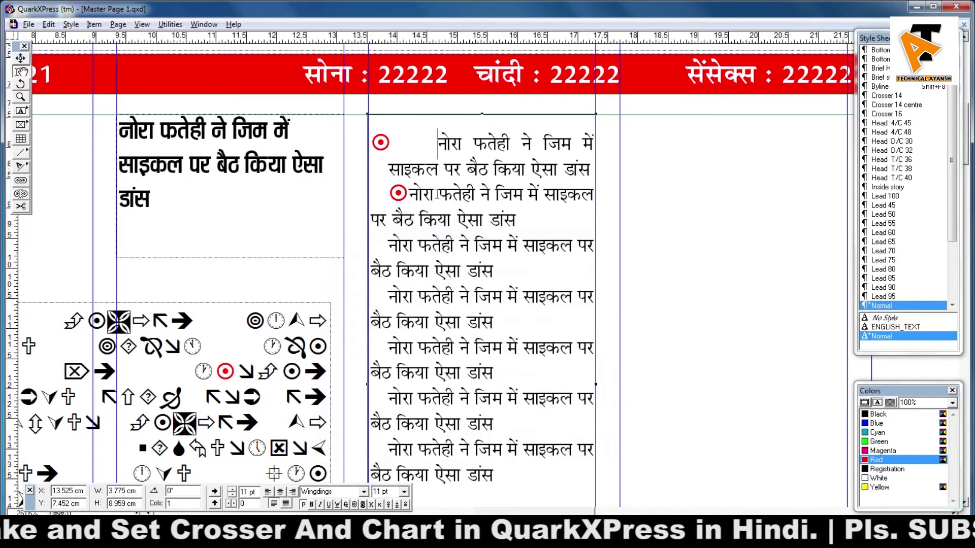
# - Reduce the first paragraph's red bullet to 9 pt
pyautogui.moveTo(384, 145); pyautogui.dragTo(366, 144)
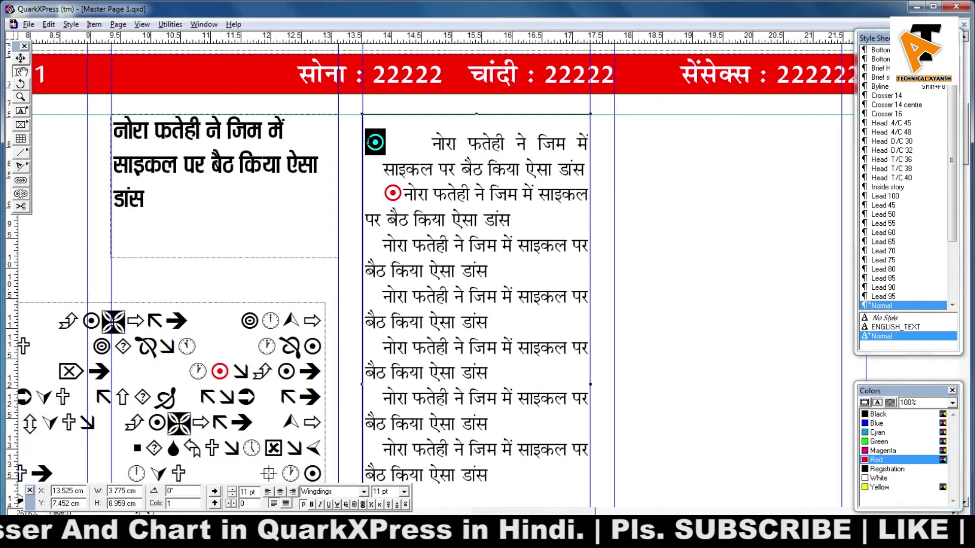
pyautogui.hotkey('ctrl', 'shift', ',')
pyautogui.hotkey('ctrl', 'shift', ',')
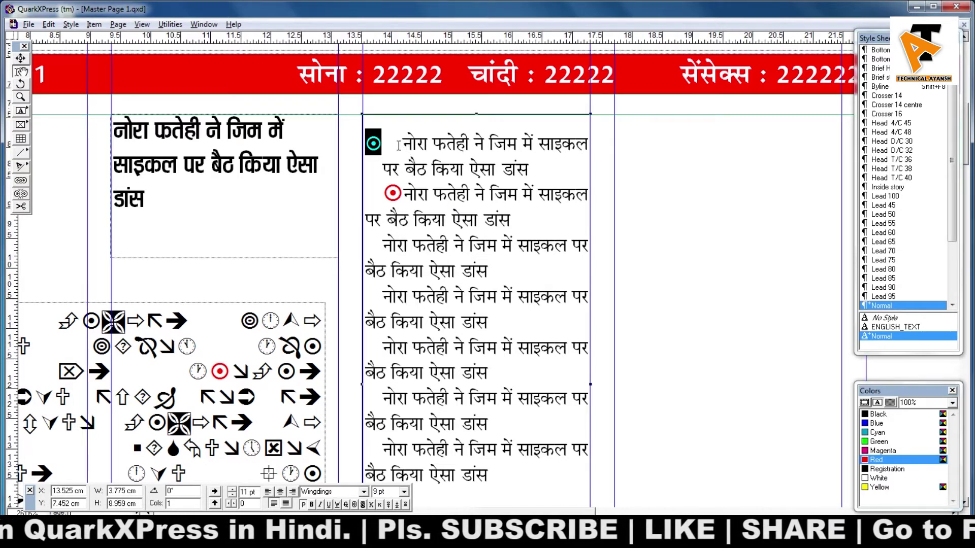
# - Narrow the gap after the first paragraph's bullet by reducing its horizontal character scale
pyautogui.moveTo(406, 145); pyautogui.dragTo(382, 145)
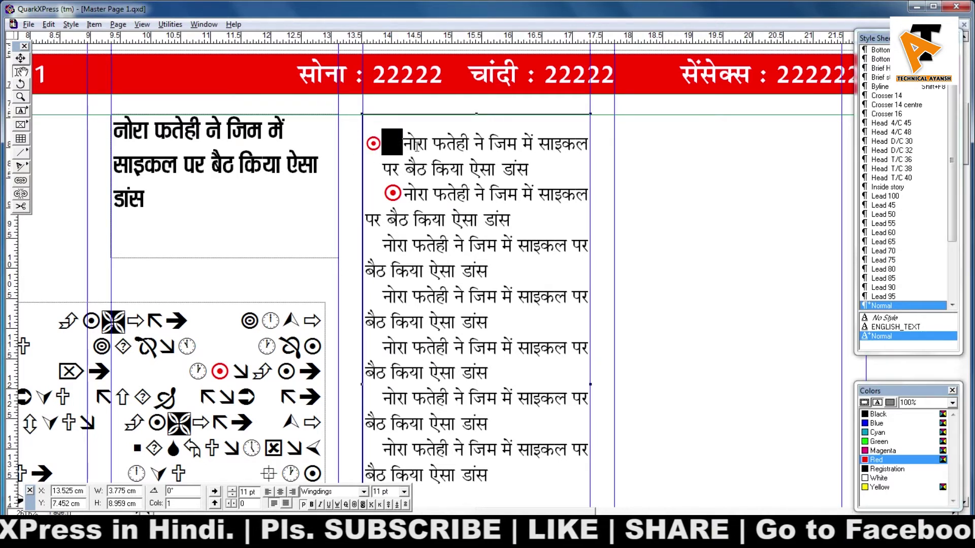
pyautogui.scroll(3, 377, 143)
pyautogui.scroll(-2, 385, 146)
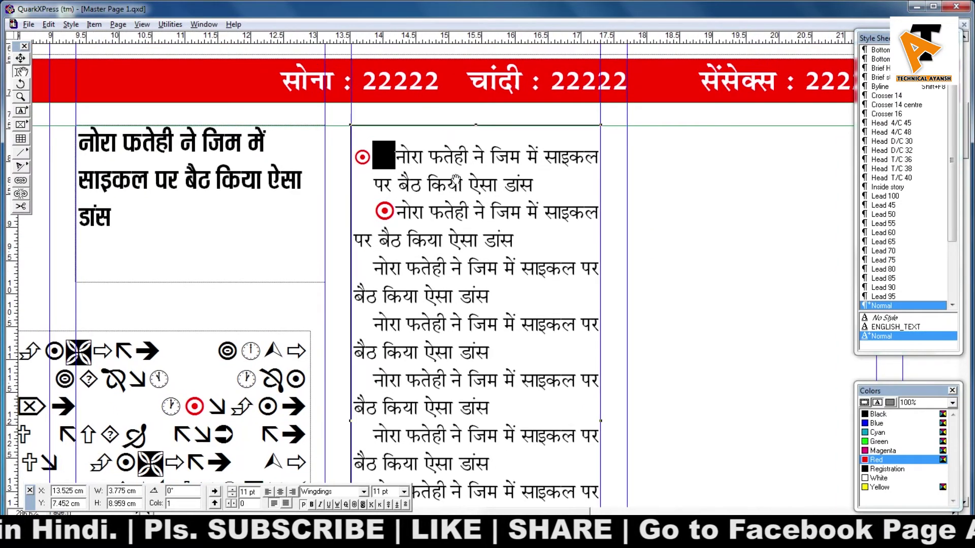
pyautogui.scroll(2, 450, 174)
pyautogui.scroll(-1, 422, 170)
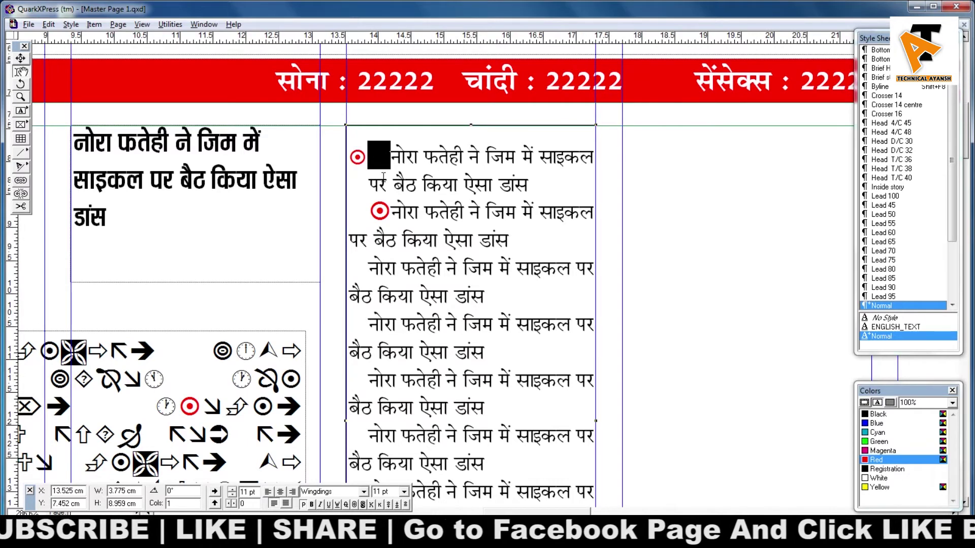
pyautogui.click(379, 163)
pyautogui.moveTo(370, 158); pyautogui.dragTo(392, 161)
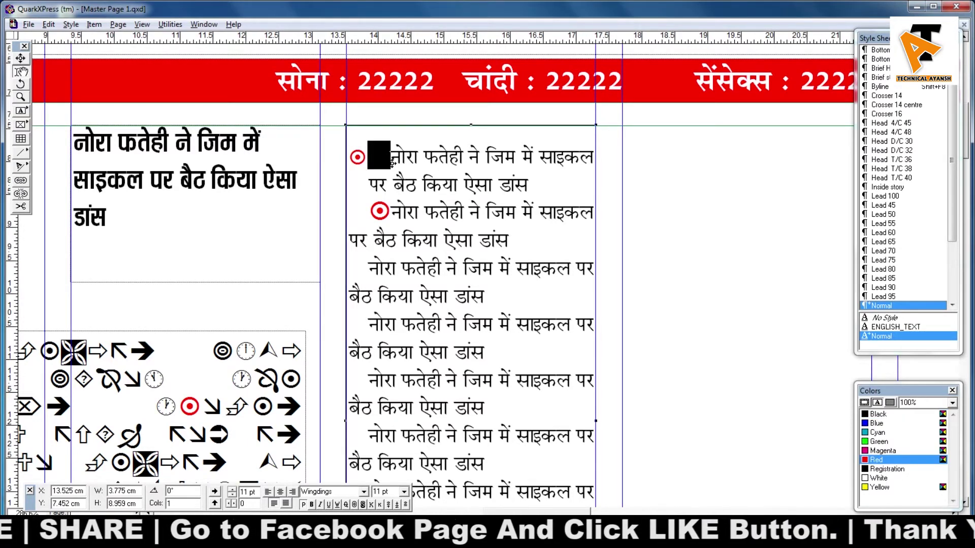
pyautogui.hotkey('ctrl', 'shift', 'd')
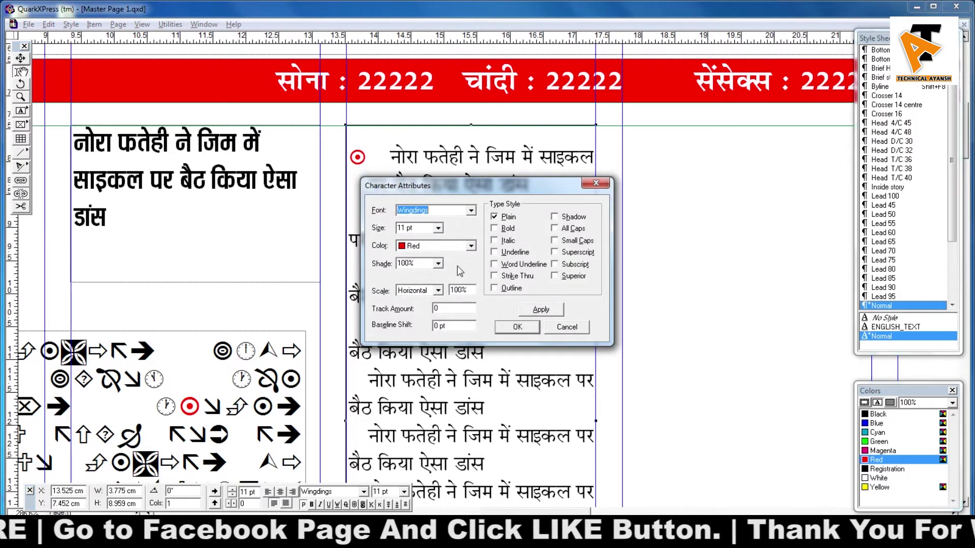
pyautogui.moveTo(473, 290); pyautogui.dragTo(454, 290)
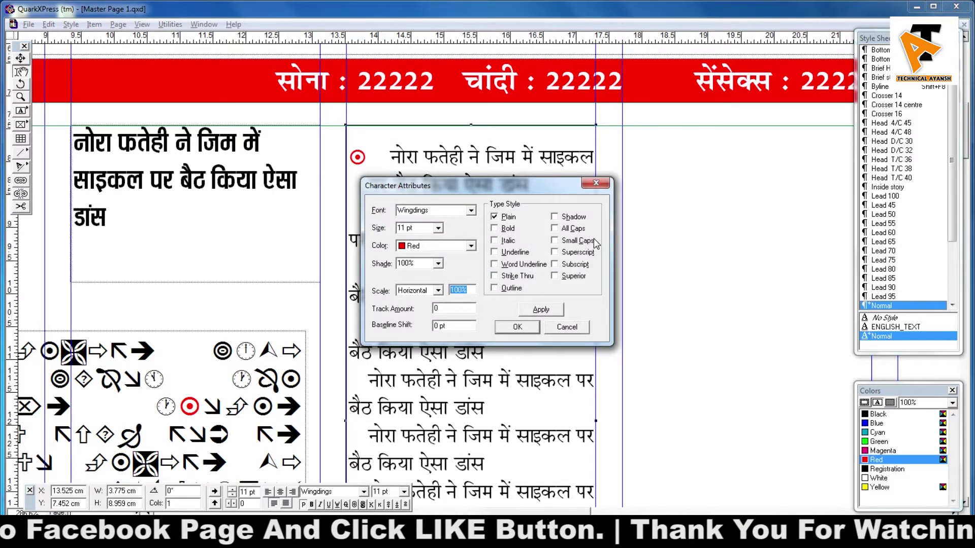
pyautogui.write('27')
pyautogui.press('Return')
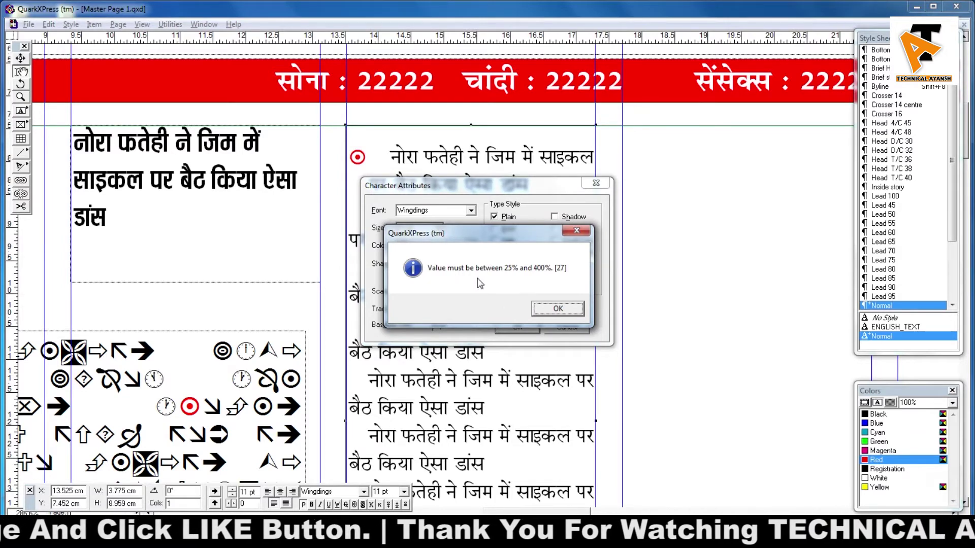
pyautogui.click(558, 308)
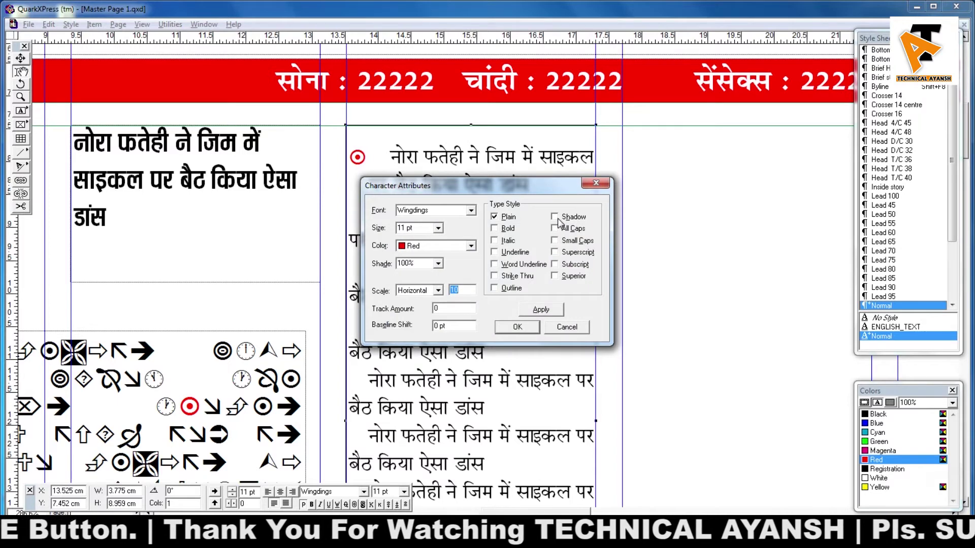
pyautogui.press('Return')
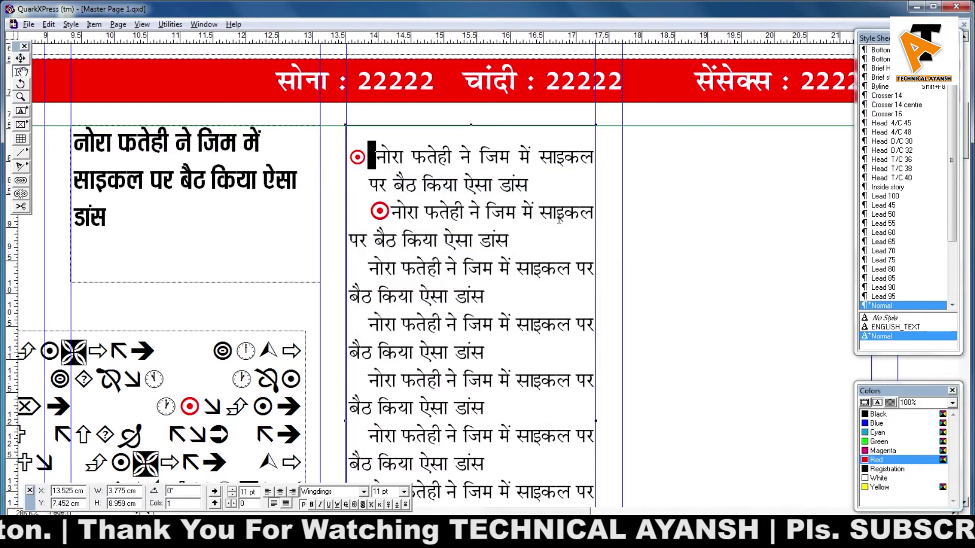
# - Left-align the first bulleted paragraph
pyautogui.click(425, 202)
pyautogui.moveTo(376, 160); pyautogui.dragTo(366, 159)
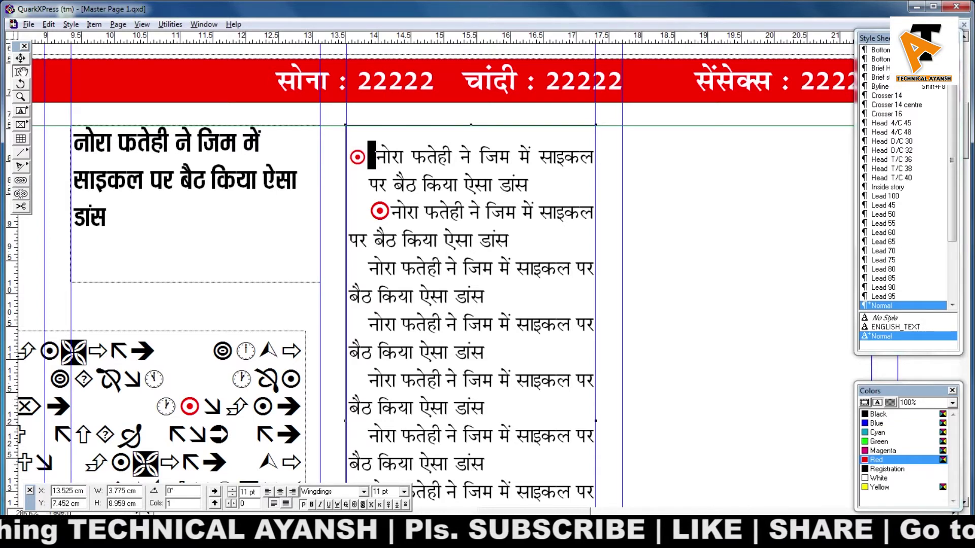
pyautogui.hotkey('ctrl', 'shift', 'l')
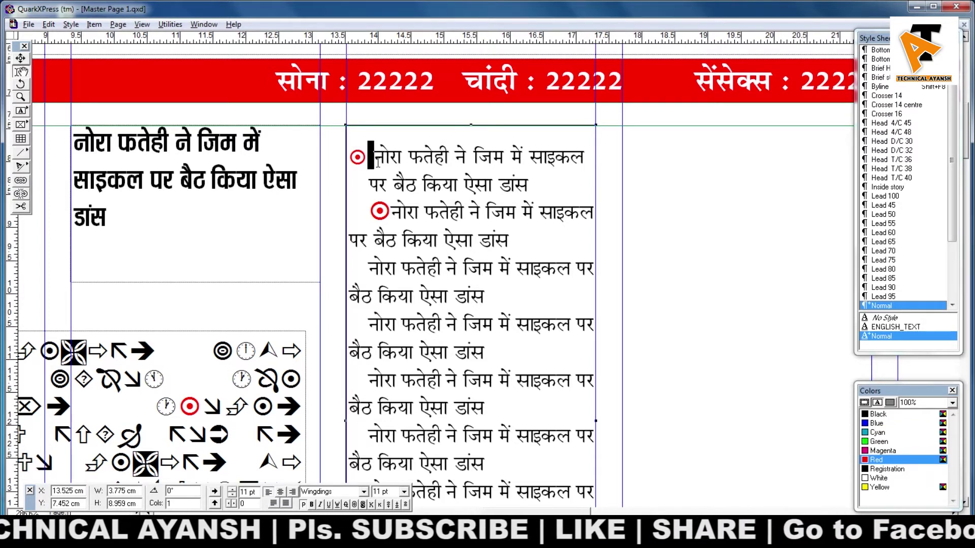
# - Set the first bulleted paragraph's left indent to 0.4 cm and its first-line indent to -0.4 cm
pyautogui.click(387, 179)
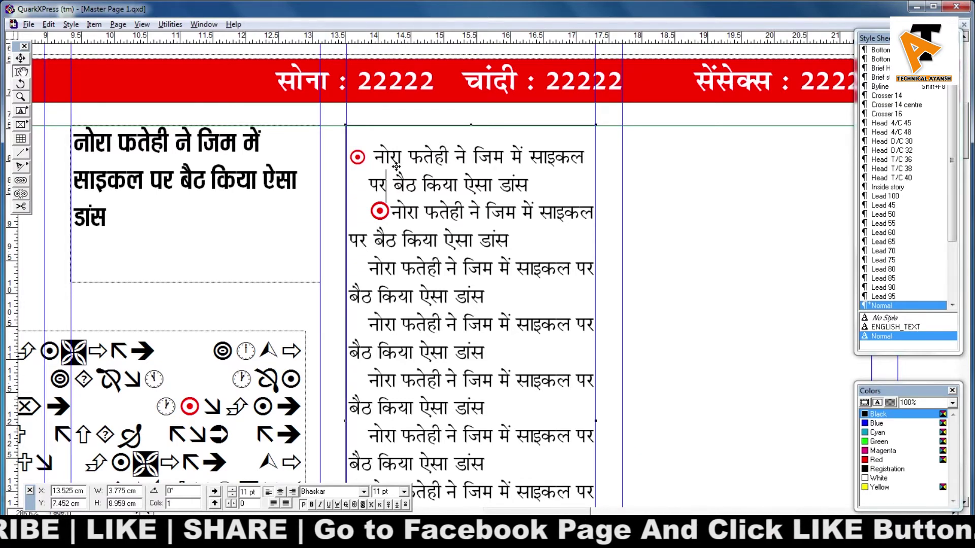
pyautogui.hotkey('ctrl', 'shift', 'f')
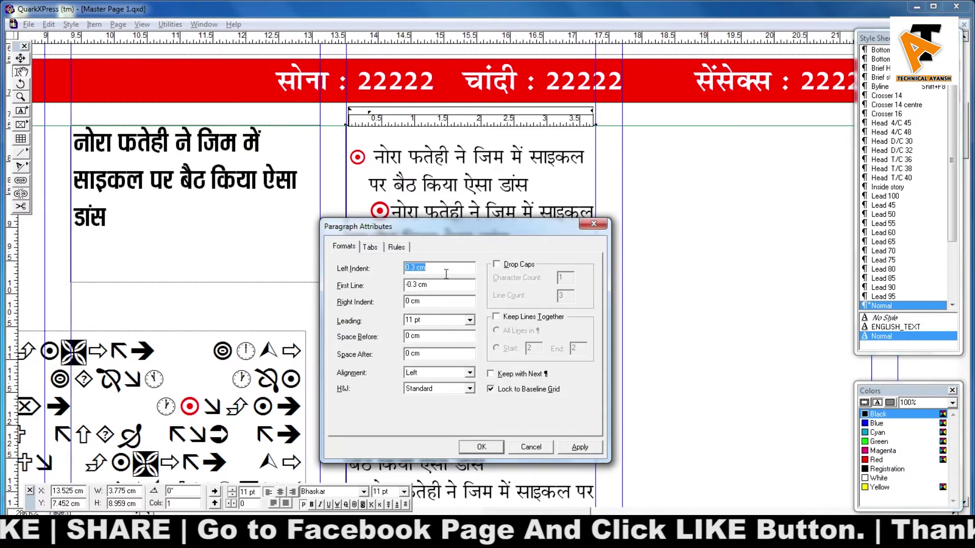
pyautogui.click(413, 269)
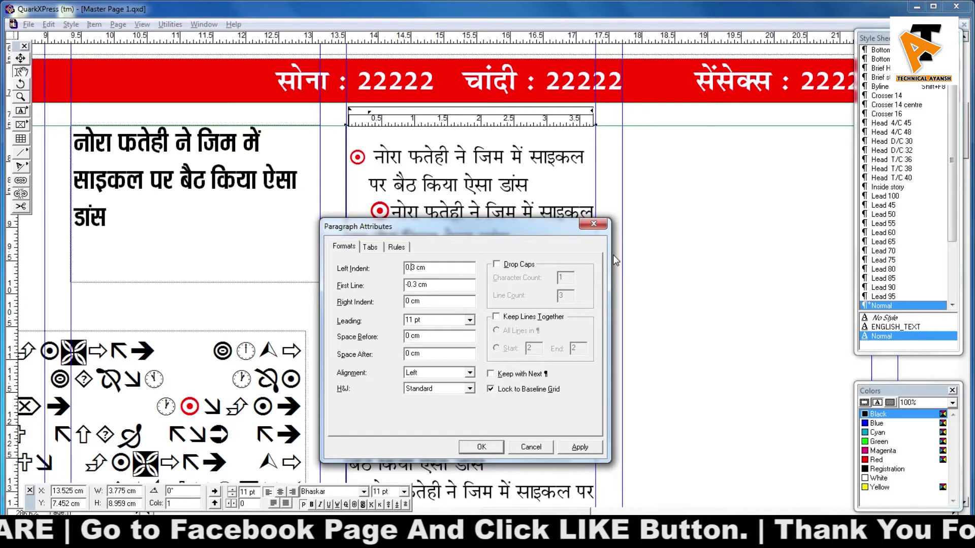
pyautogui.press('Tab')
pyautogui.press('Right')
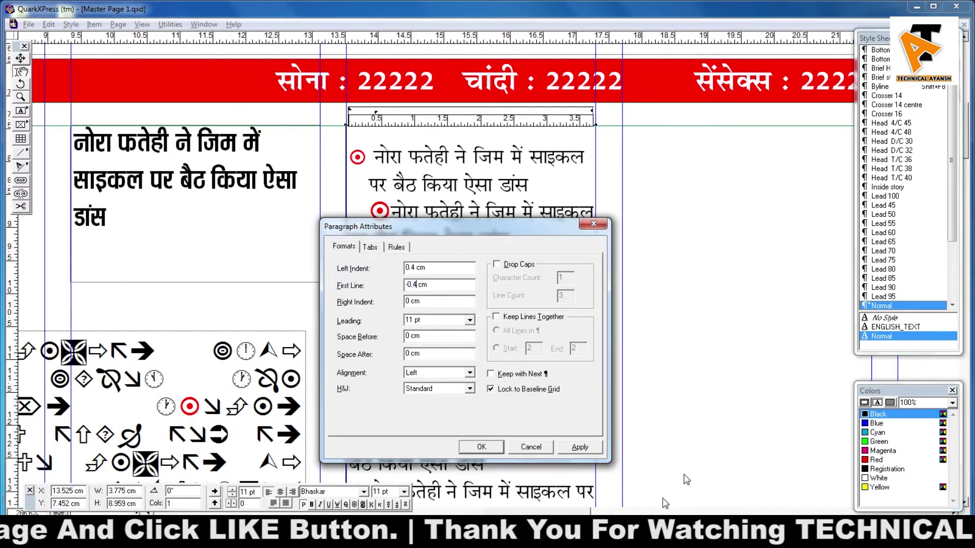
pyautogui.click(579, 446)
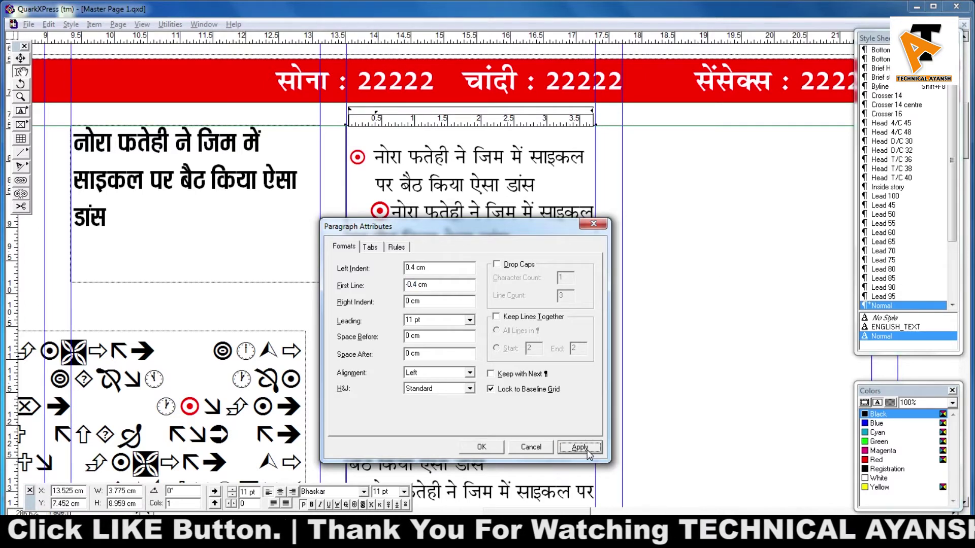
pyautogui.click(498, 447)
pyautogui.keyDown('ctrl'); pyautogui.click(402, 146); pyautogui.keyUp('ctrl')
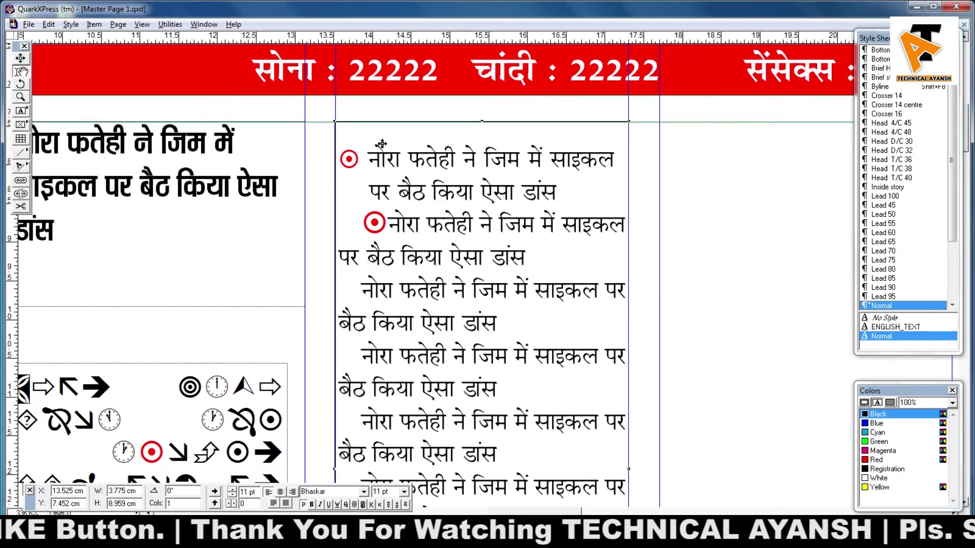
# - Insert a tab after the second paragraph's red bullet
pyautogui.scroll(-1, 389, 211)
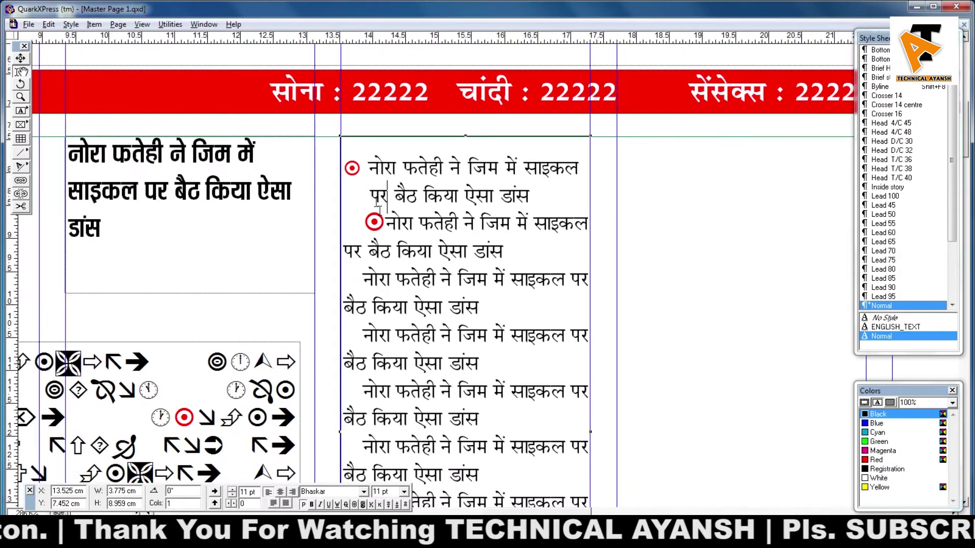
pyautogui.press('Tab')
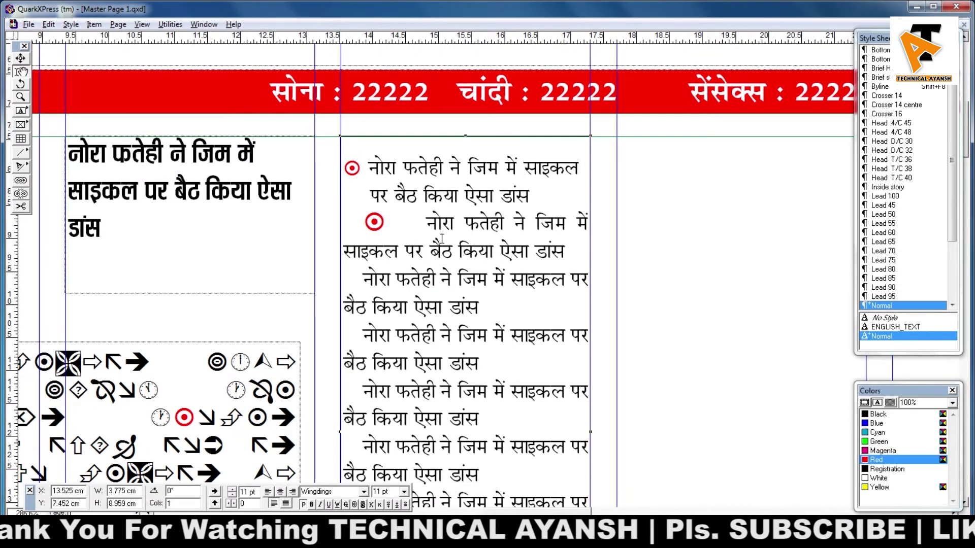
pyautogui.scroll(-1, 435, 239)
pyautogui.scroll(2, 419, 229)
pyautogui.moveTo(422, 226); pyautogui.dragTo(468, 259)
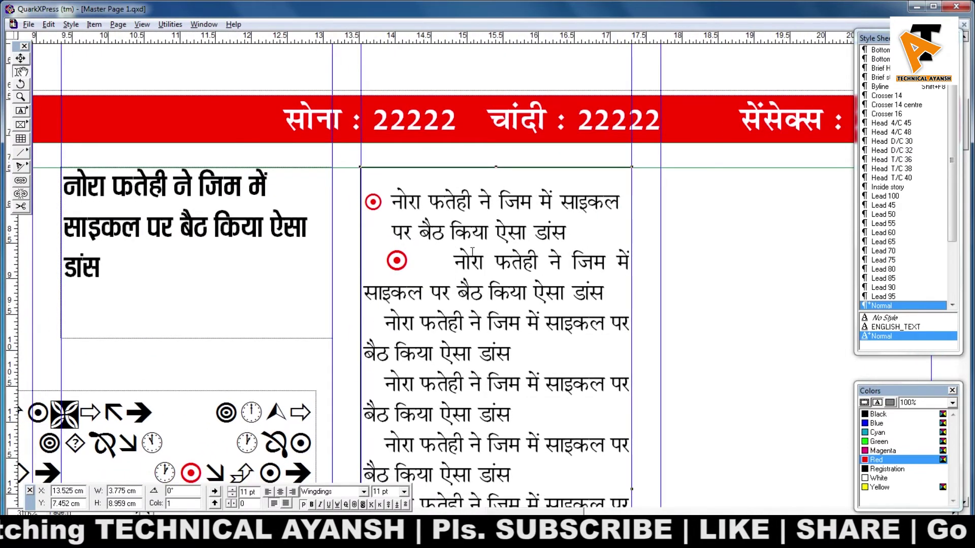
pyautogui.scroll(-1, 473, 251)
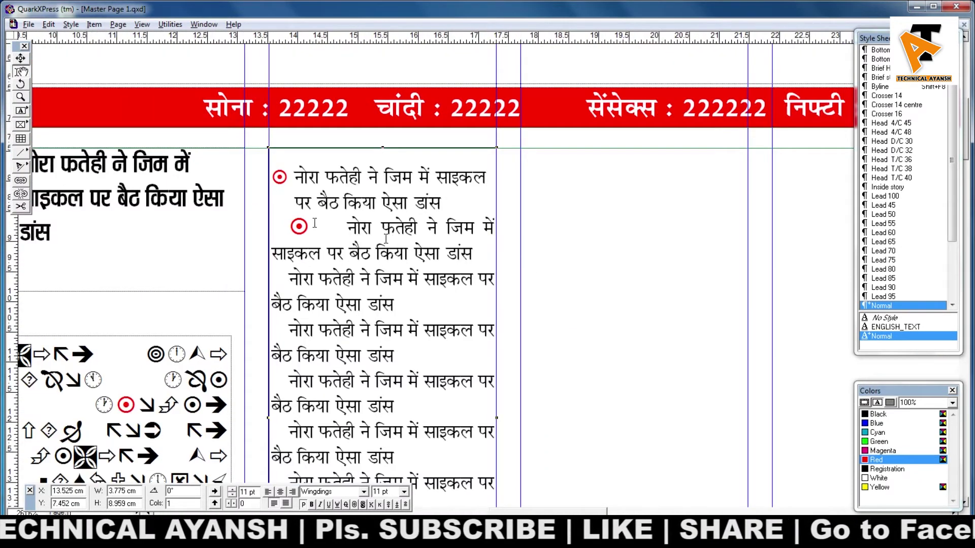
# - Delete the bullet and its tab from the start of the second paragraph
pyautogui.hotkey('shift', 'Home')
pyautogui.hotkey('ctrl', 'c')
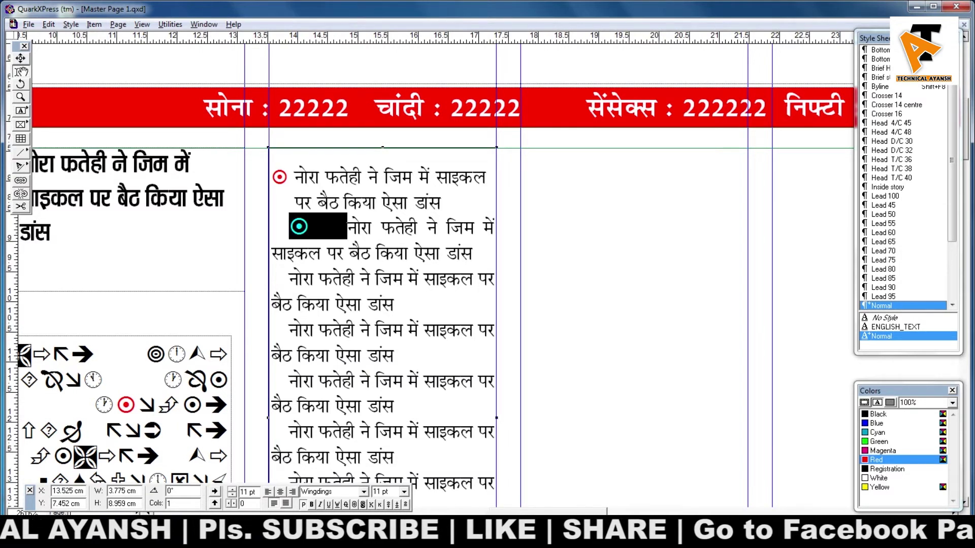
pyautogui.press('BackSpace')
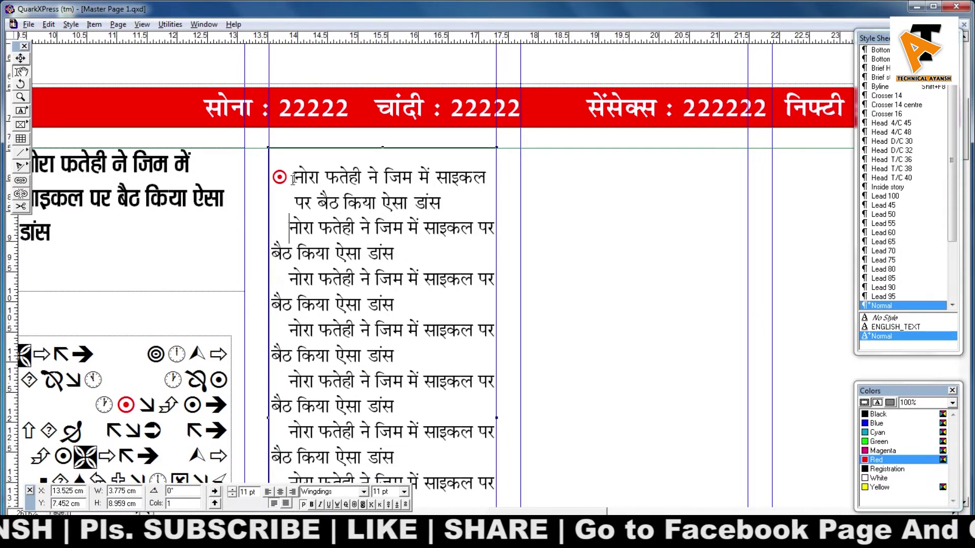
# - Copy the first paragraph's red bullet with its gap and paste it at the start of the second, third and fourth paragraphs
pyautogui.moveTo(295, 177); pyautogui.dragTo(272, 176)
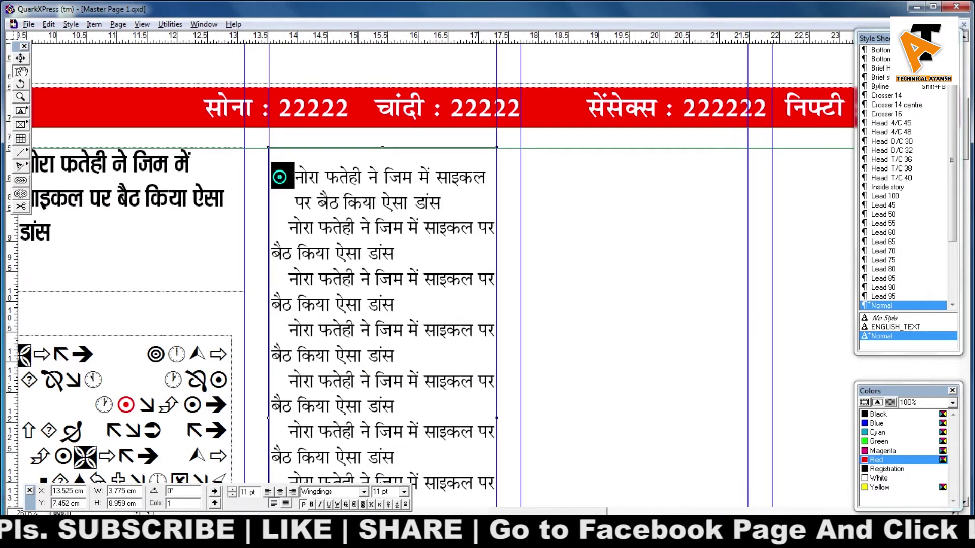
pyautogui.click(331, 177)
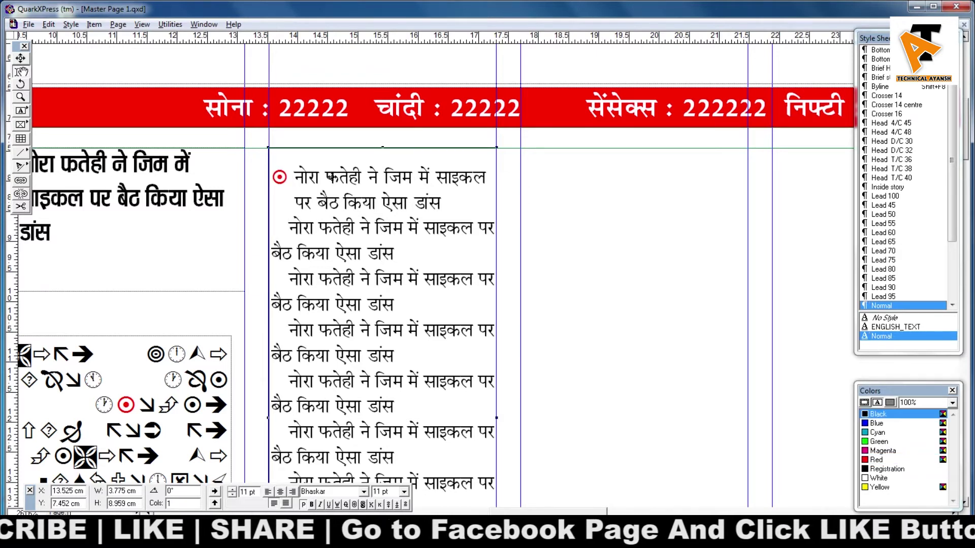
pyautogui.hotkey('ctrl', 'v')
pyautogui.hotkey('ctrl', 'Down')
pyautogui.hotkey('ctrl', 'v')
pyautogui.hotkey('ctrl', 'Down')
pyautogui.hotkey('ctrl', 'v')
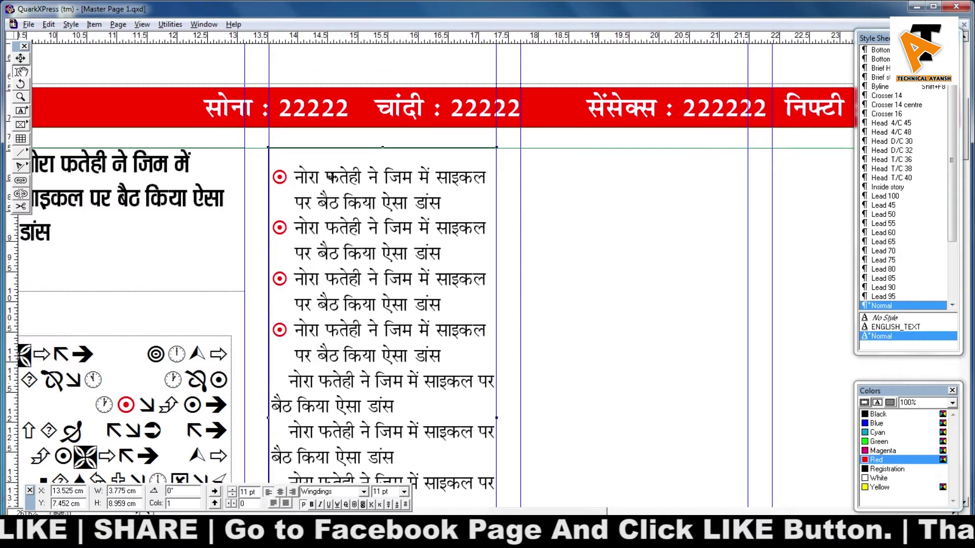
# - Paste the copied red bullet at the start of the fifth, sixth and seventh paragraphs
pyautogui.hotkey('ctrl', 'Down')
pyautogui.hotkey('ctrl', 'v')
pyautogui.hotkey('ctrl', 'Down')
pyautogui.hotkey('ctrl', 'Down')
pyautogui.hotkey('ctrl', 'v')
pyautogui.scroll(-2, 331, 176)
pyautogui.moveTo(341, 230); pyautogui.dragTo(347, 218)
pyautogui.hotkey('ctrl', 'v')
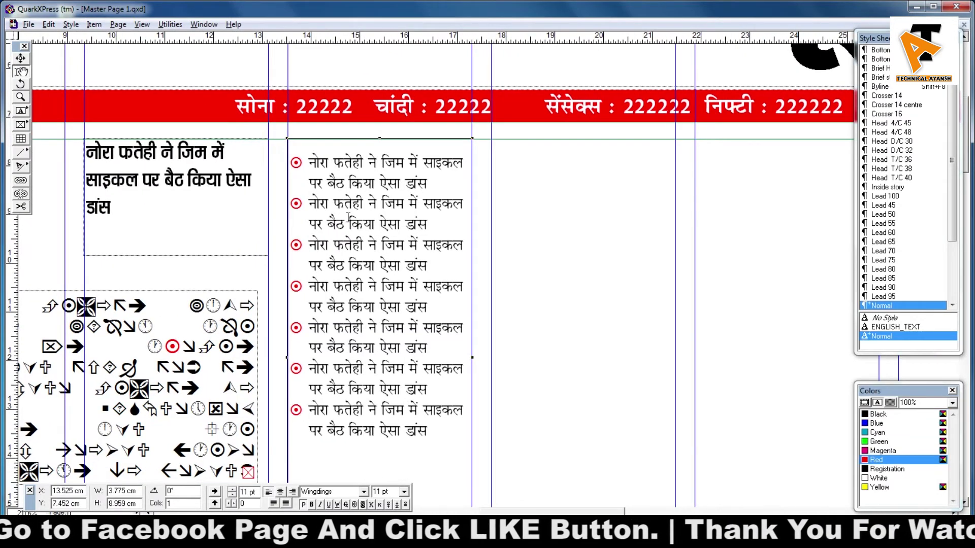
# - Delete the text box filled with Wingdings symbols below the headline
pyautogui.moveTo(276, 249); pyautogui.dragTo(462, 255)
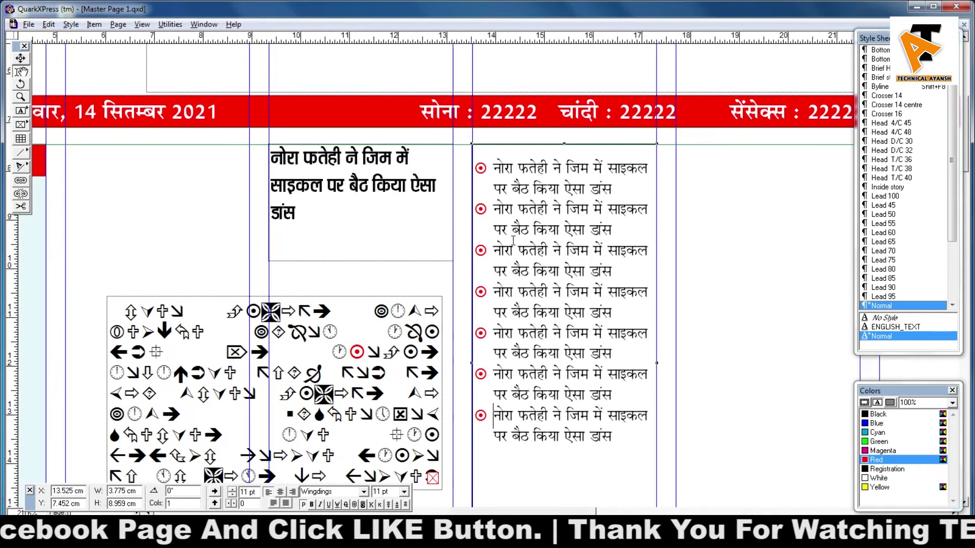
pyautogui.click(383, 239)
pyautogui.scroll(2, 336, 185)
pyautogui.scroll(-2, 335, 185)
pyautogui.click(353, 324)
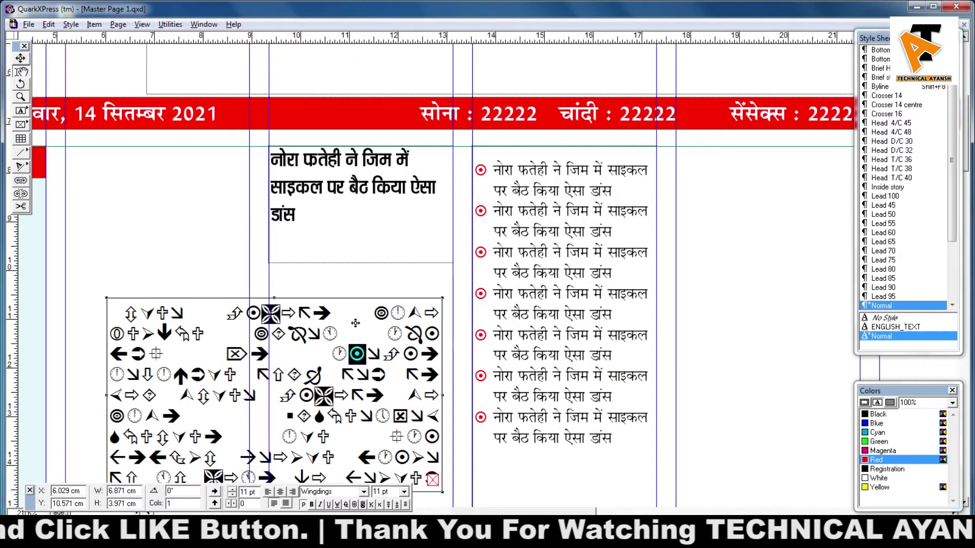
pyautogui.hotkey('ctrl', 'k')
# - Paste the highlights column's red bullet at the start of the bold headline in the neighbouring text box
pyautogui.click(339, 191)
pyautogui.scroll(3, 339, 191)
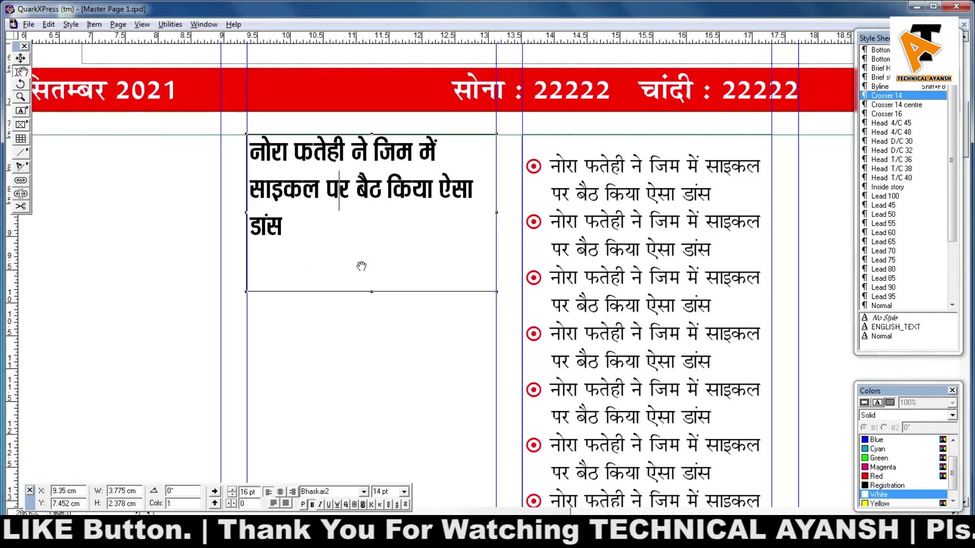
pyautogui.moveTo(340, 193); pyautogui.dragTo(358, 265)
pyautogui.hotkey('ctrl', 'Left')
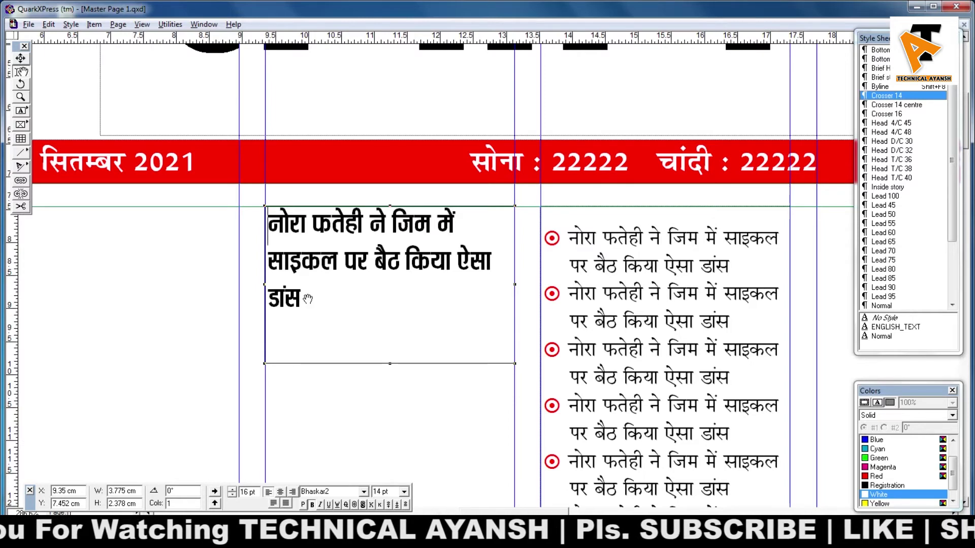
pyautogui.moveTo(307, 299); pyautogui.dragTo(328, 292)
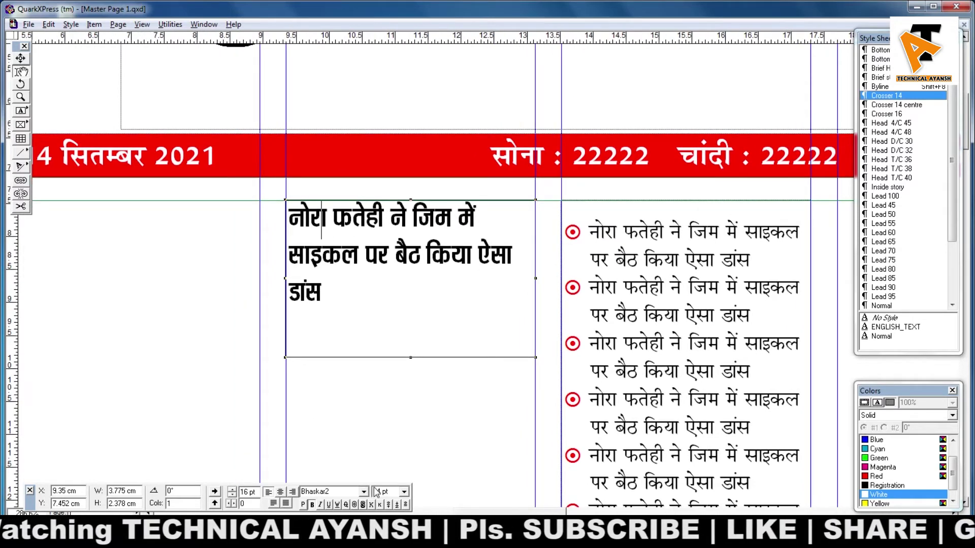
pyautogui.click(664, 242)
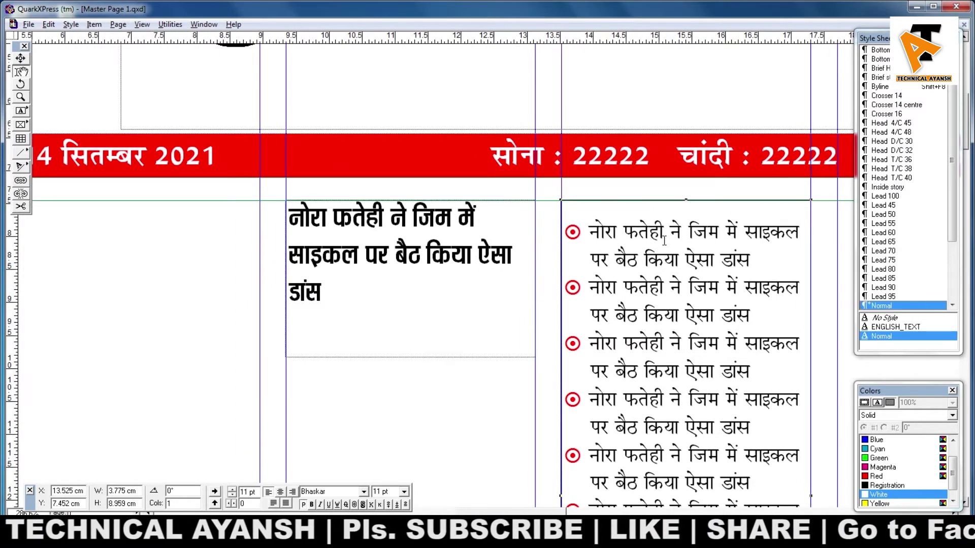
pyautogui.moveTo(369, 255); pyautogui.dragTo(373, 277)
pyautogui.click(337, 240)
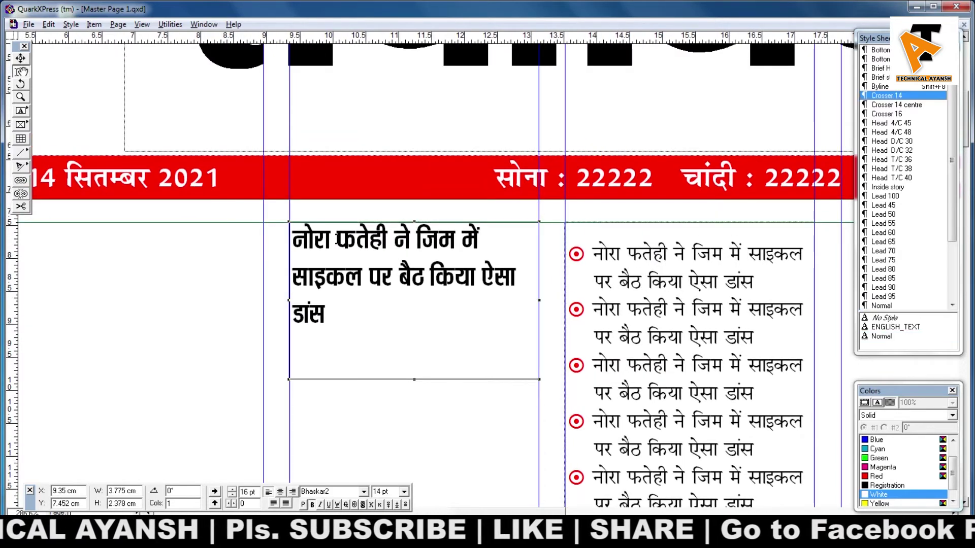
pyautogui.write('◉')
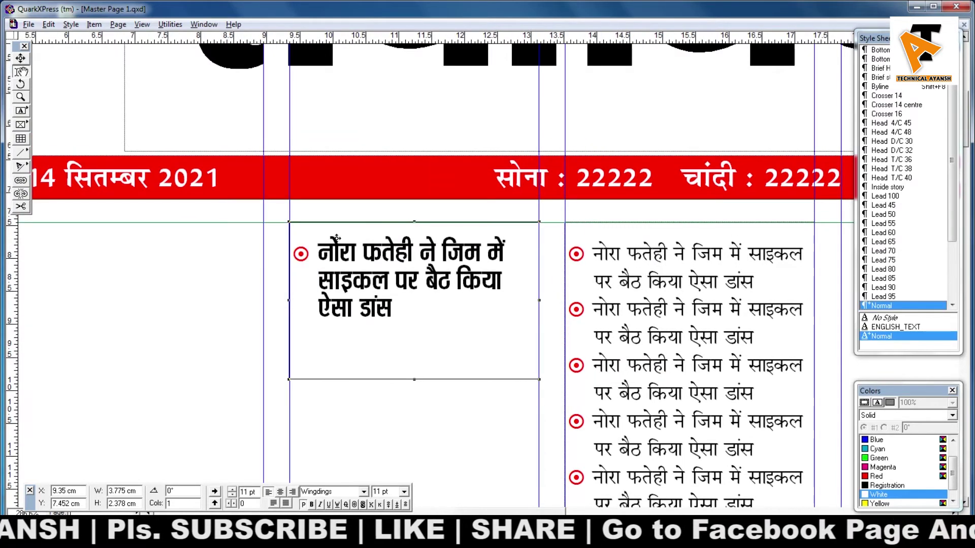
# - Reapply the Crosser 14 paragraph style to the headline and remove the pasted bullet
pyautogui.scroll(4, 376, 288)
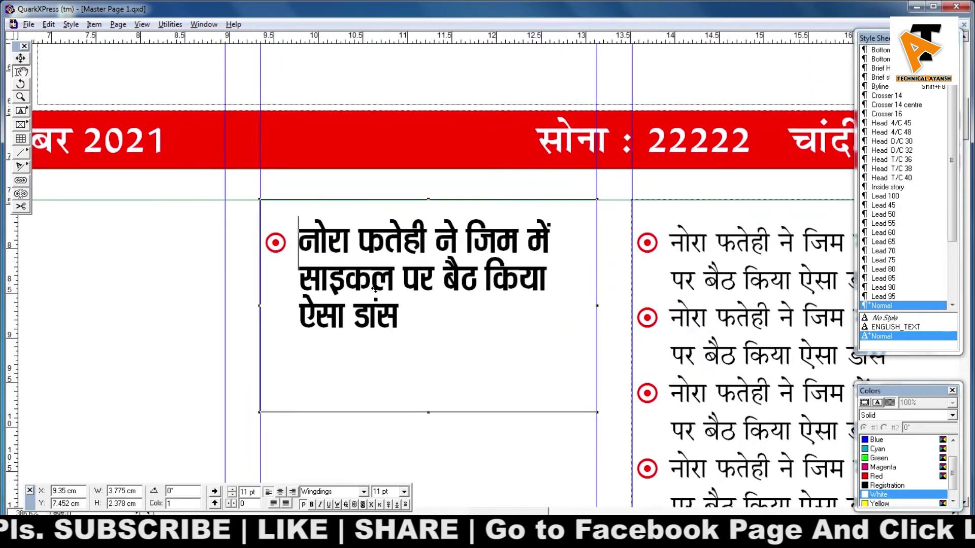
pyautogui.scroll(-3, 376, 288)
pyautogui.hotkey('ctrl', 'z')
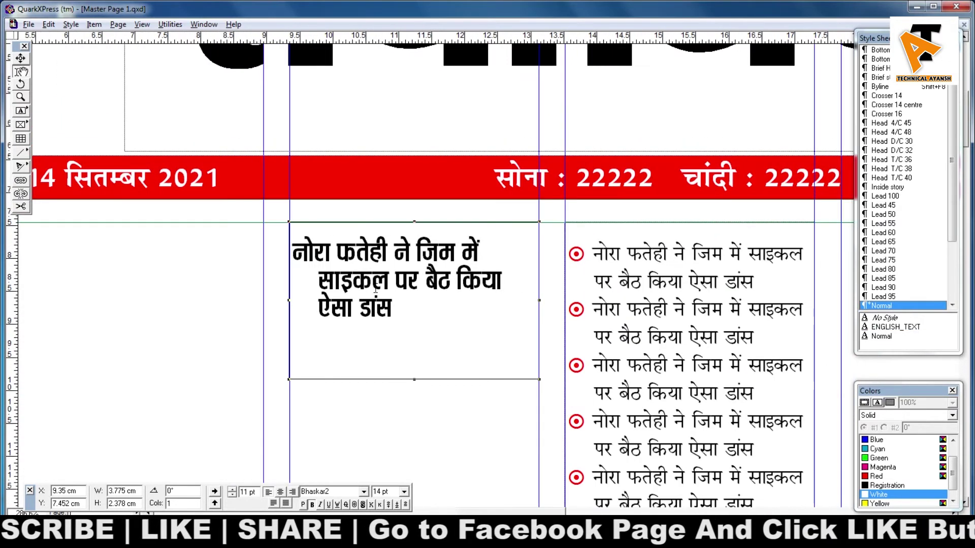
pyautogui.hotkey('ctrl', 'z')
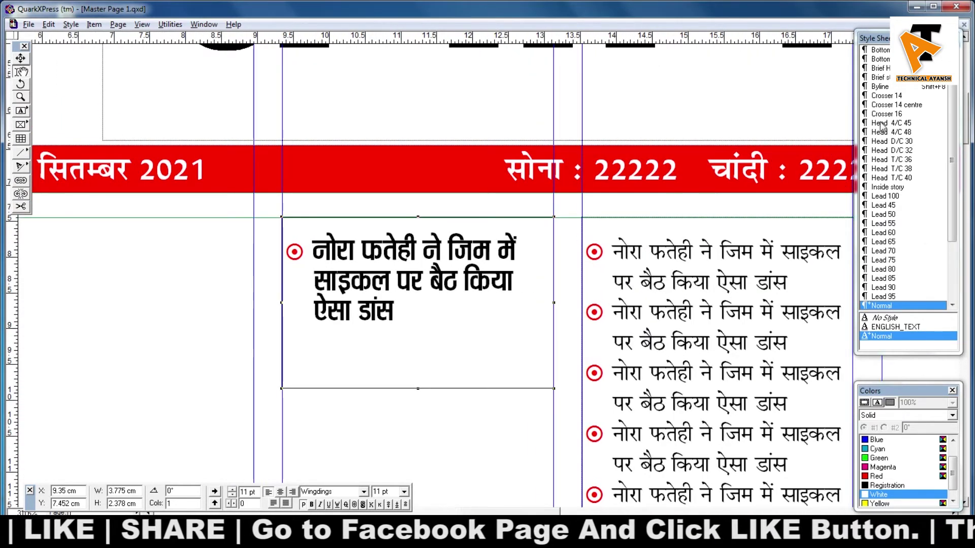
pyautogui.click(895, 96)
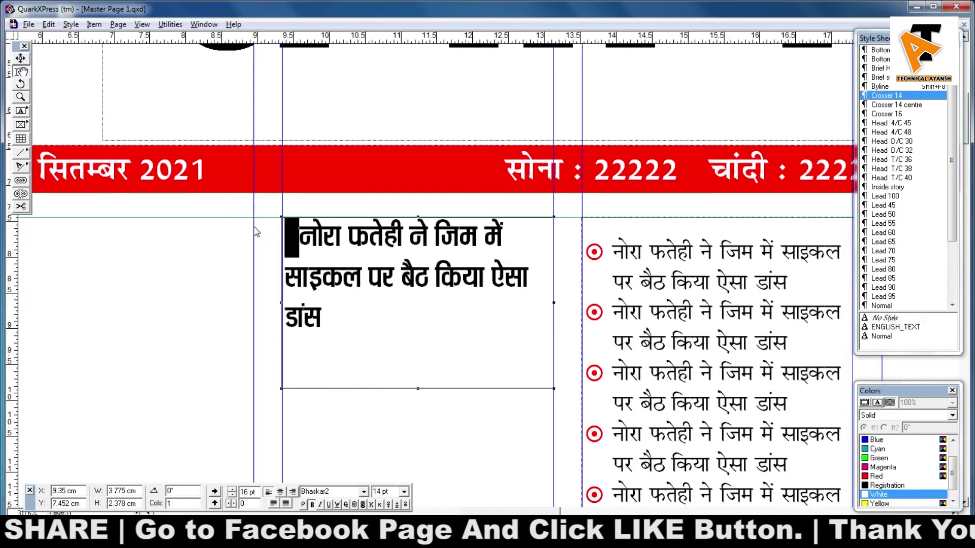
# - Copy the headline text into a new text box about 3.08 cm wide and 3.77 cm high in the adjacent empty column
pyautogui.hotkey('ctrl', 'a')
pyautogui.hotkey('ctrl', 'c')
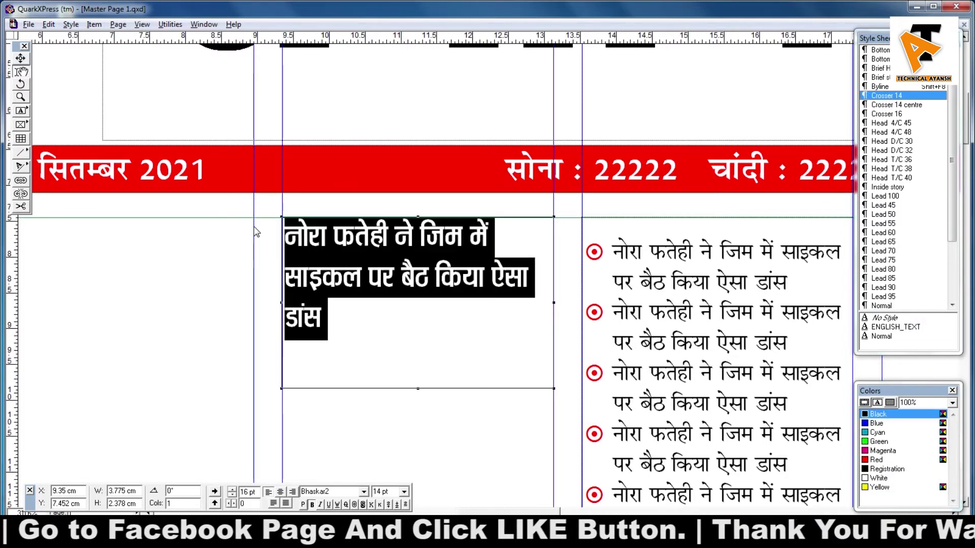
pyautogui.moveTo(296, 328); pyautogui.dragTo(513, 196)
pyautogui.click(22, 111)
pyautogui.click(21, 110)
pyautogui.moveTo(222, 187); pyautogui.dragTo(445, 459)
pyautogui.hotkey('ctrl', 'v')
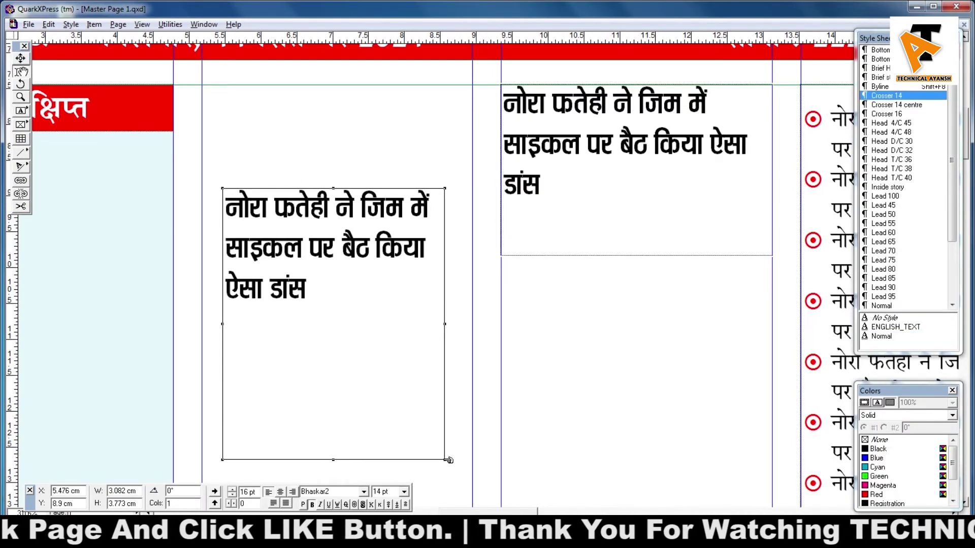
# - Set all the text in the new box to the Wingdings font
pyautogui.hotkey('ctrl', 'a')
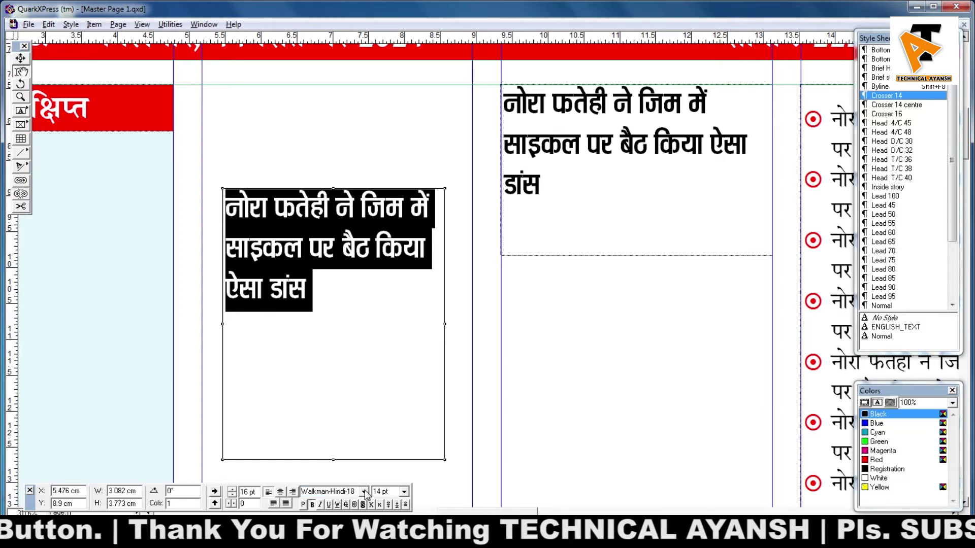
pyautogui.press('Return')
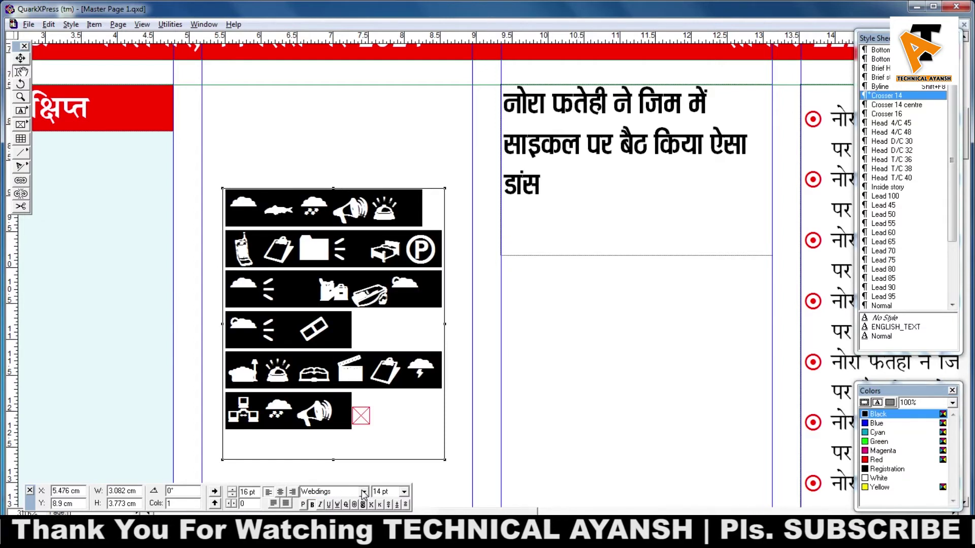
pyautogui.click(363, 493)
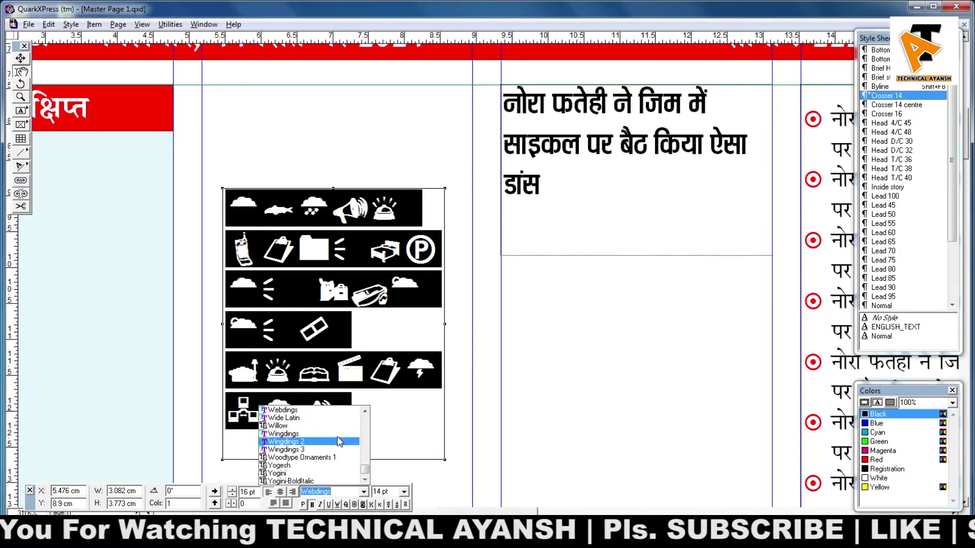
pyautogui.click(329, 439)
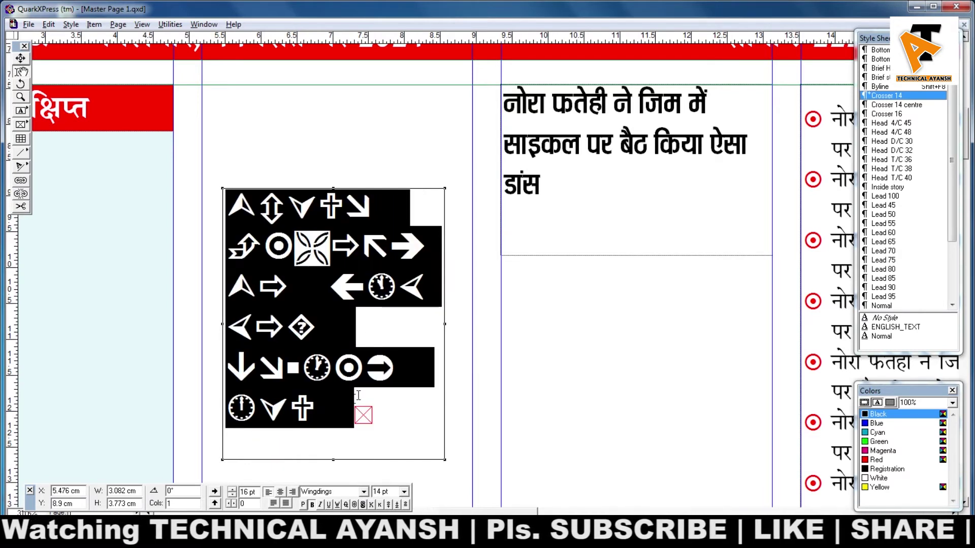
# - Colour the ringed-dot symbol red and place a copy of it with a gap at the start of the headline
pyautogui.doubleClick(348, 368)
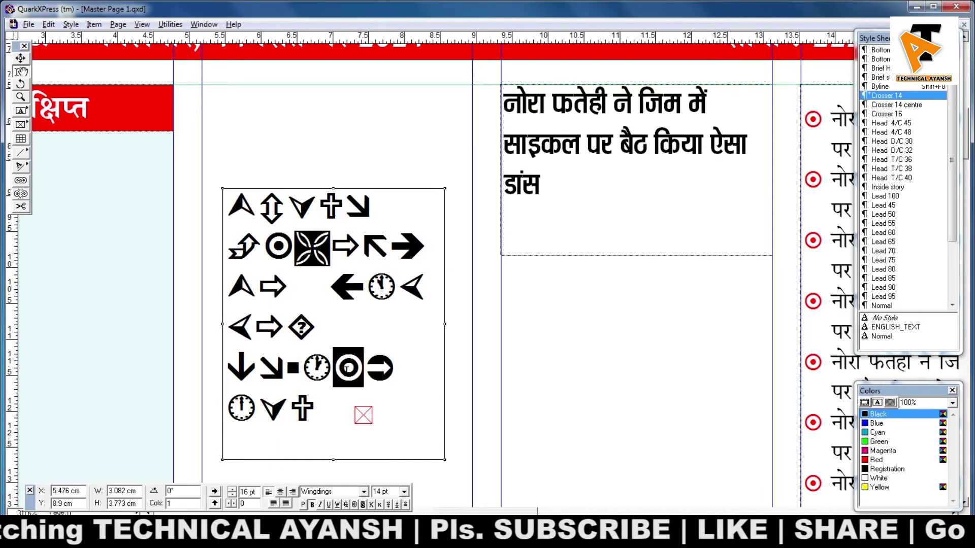
pyautogui.click(883, 461)
pyautogui.click(508, 114)
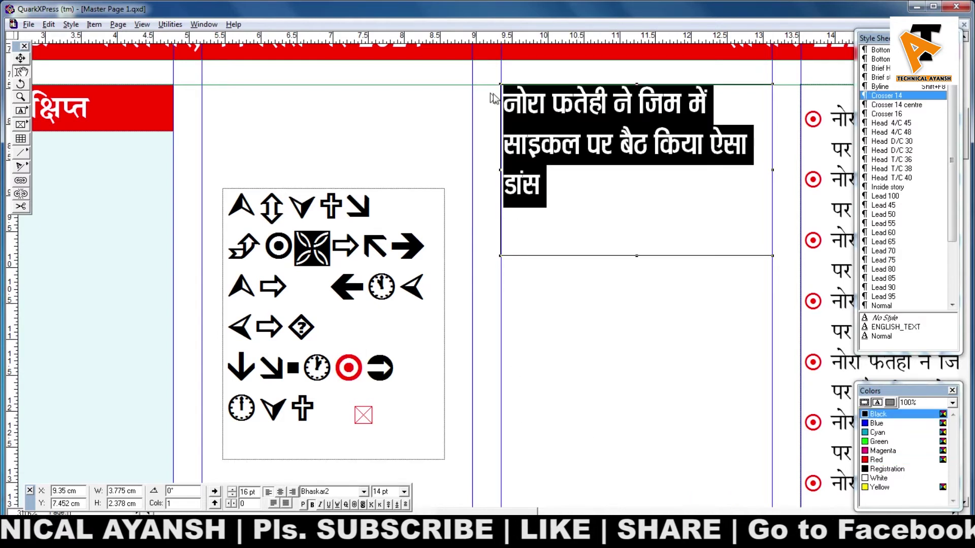
pyautogui.hotkey('ctrl', 'v')
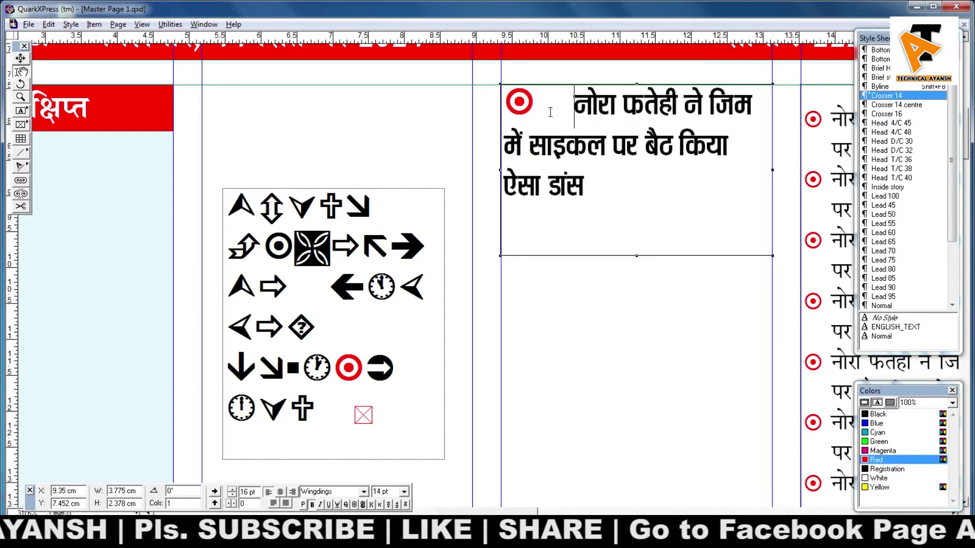
# - Reduce the headline's red bullet to 12 pt
pyautogui.moveTo(571, 102); pyautogui.dragTo(536, 104)
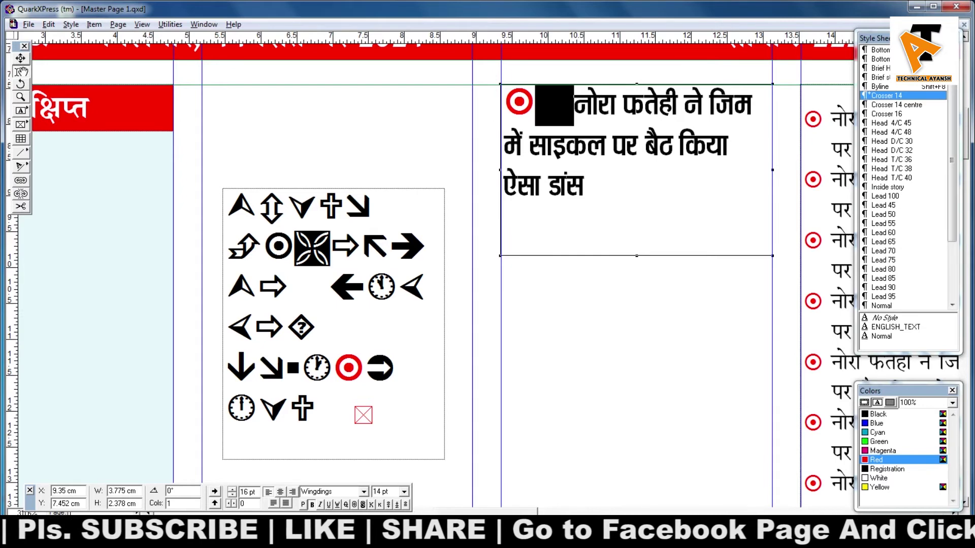
pyautogui.doubleClick(517, 102)
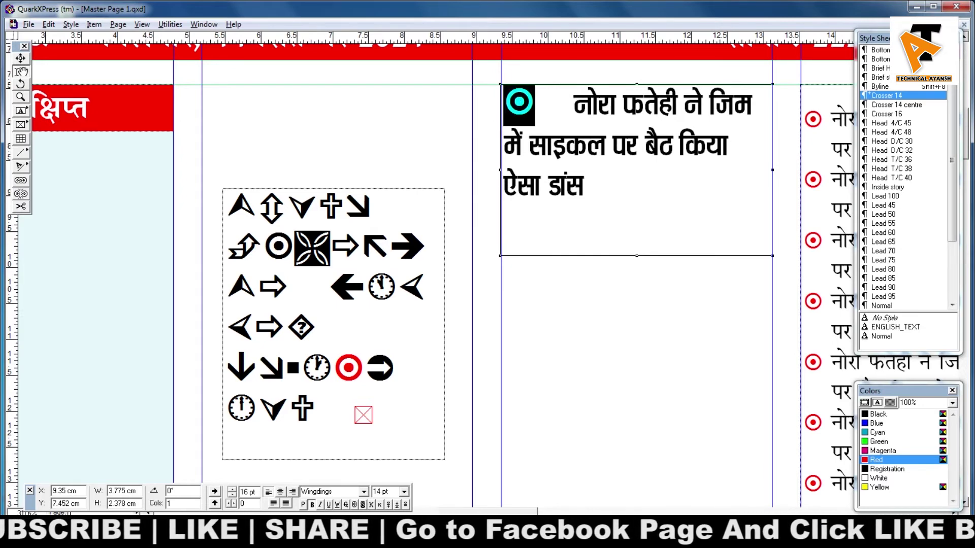
pyautogui.hotkey('ctrl', 'shift', ',')
# - Give the bulleted headline paragraph a hanging indent with a 0.5 cm left indent and a -0.5 cm first line
pyautogui.hotkey('ctrl', 'shift', 'f')
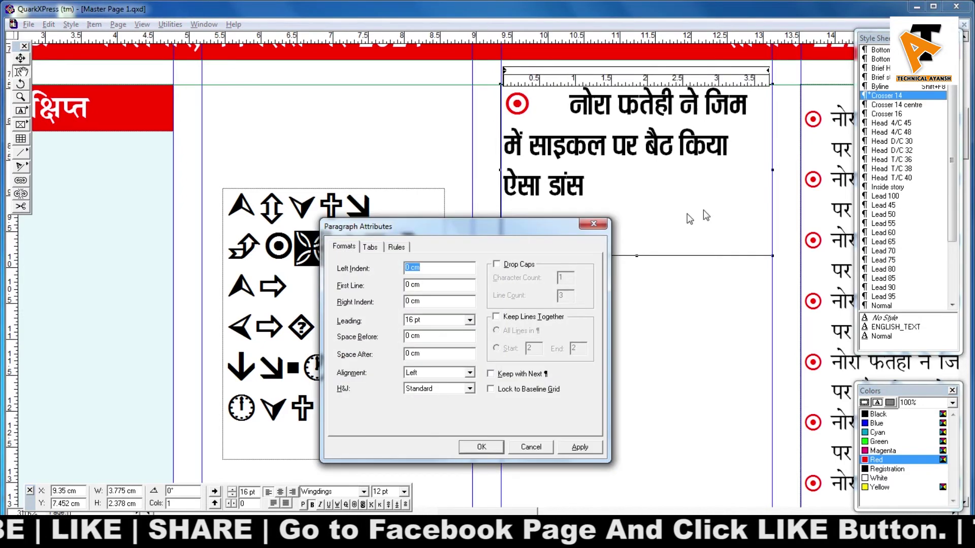
pyautogui.press('BackSpace')
pyautogui.write('.5')
pyautogui.press('Tab')
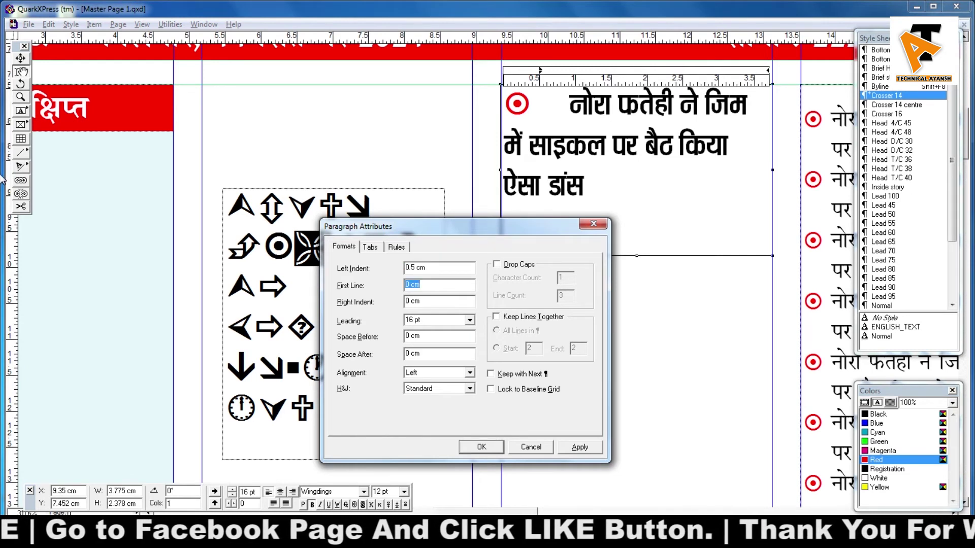
pyautogui.write('-')
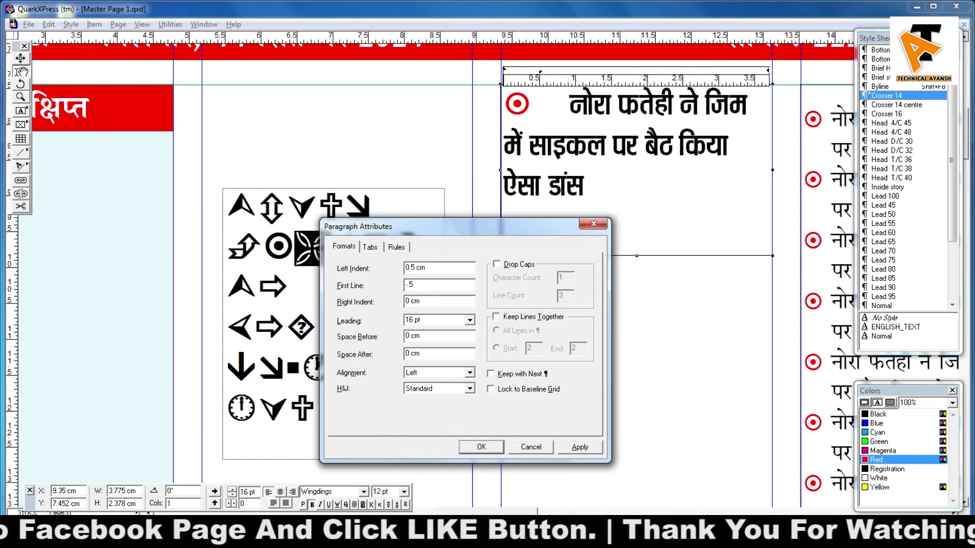
pyautogui.write('.5')
pyautogui.press('Return')
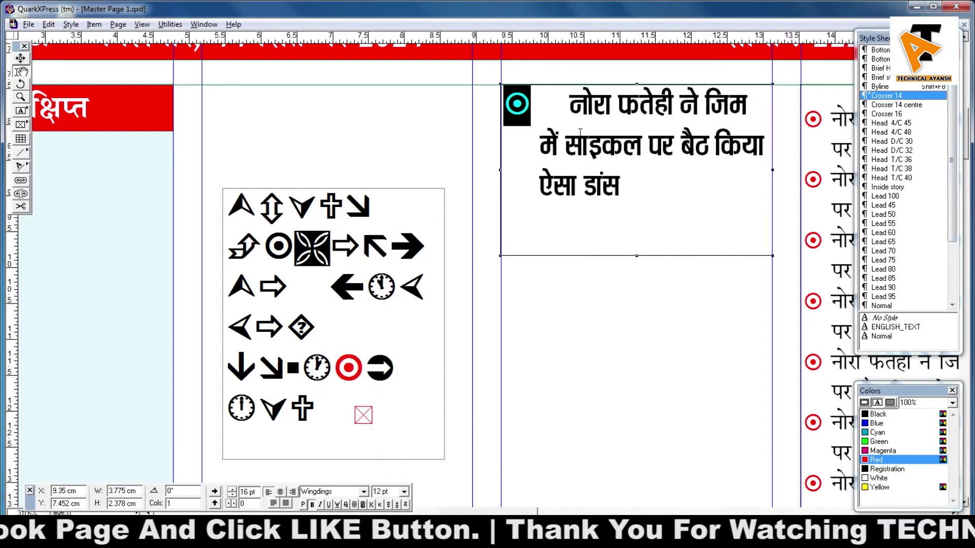
# - Delete the wide blank space between the headline's red bullet and its first word
pyautogui.doubleClick(565, 108)
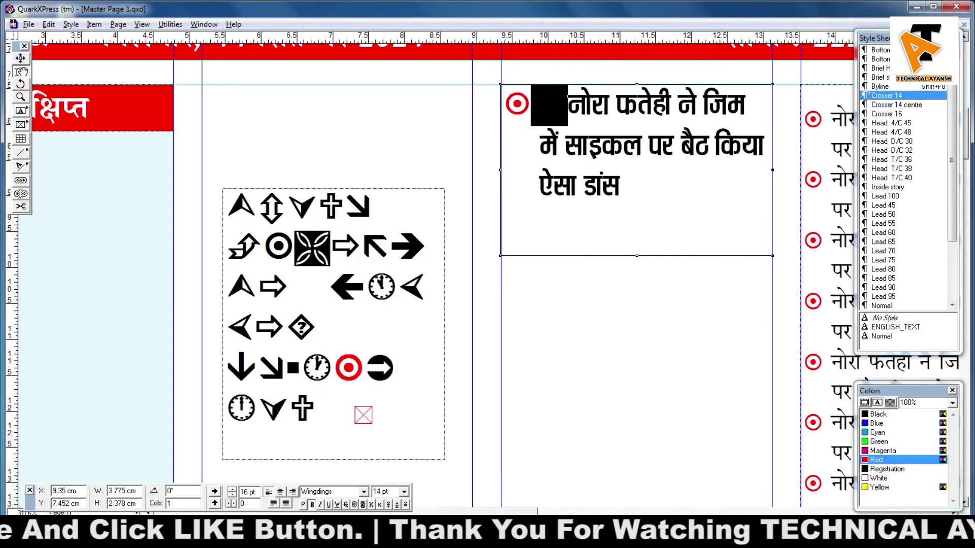
pyautogui.press('BackSpace')
pyautogui.click(615, 149)
pyautogui.scroll(1, 614, 149)
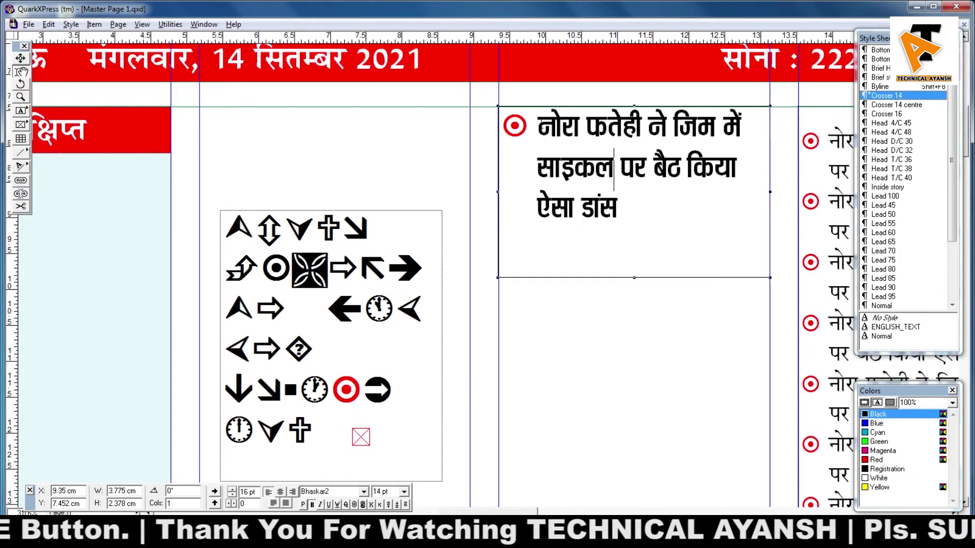
# - Check the horizontal scale of the narrow space after the headline's bullet in its character attributes
pyautogui.moveTo(540, 126); pyautogui.dragTo(529, 126)
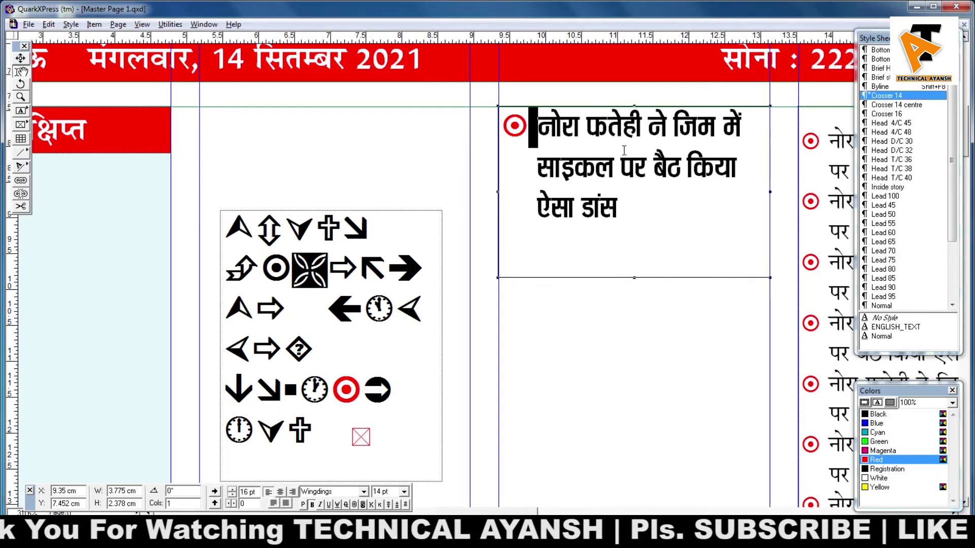
pyautogui.hotkey('ctrl', 'shift', 'd')
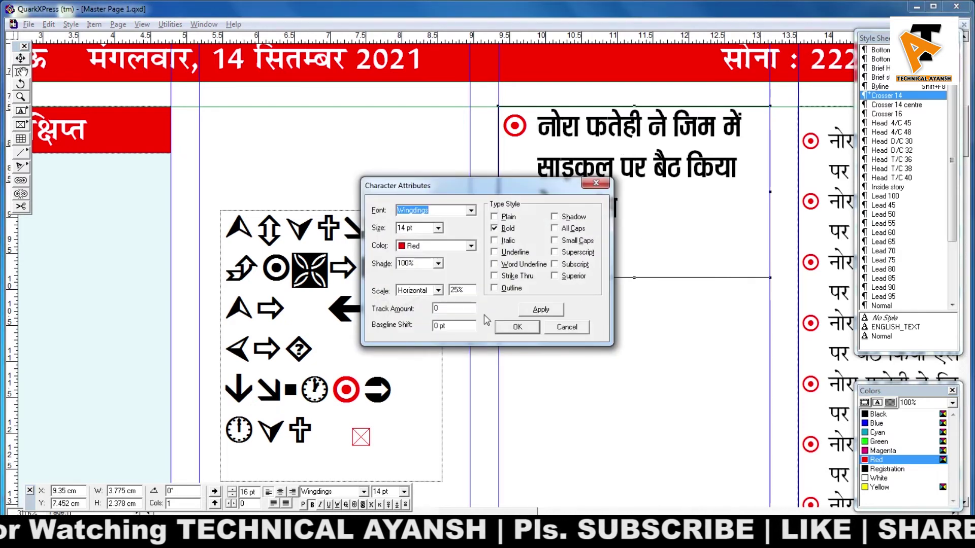
pyautogui.doubleClick(462, 290)
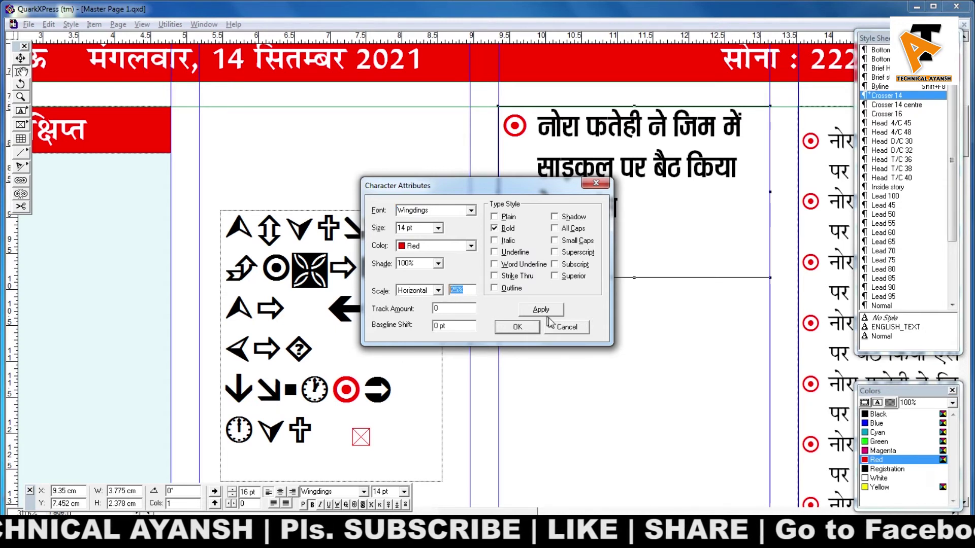
pyautogui.click(528, 329)
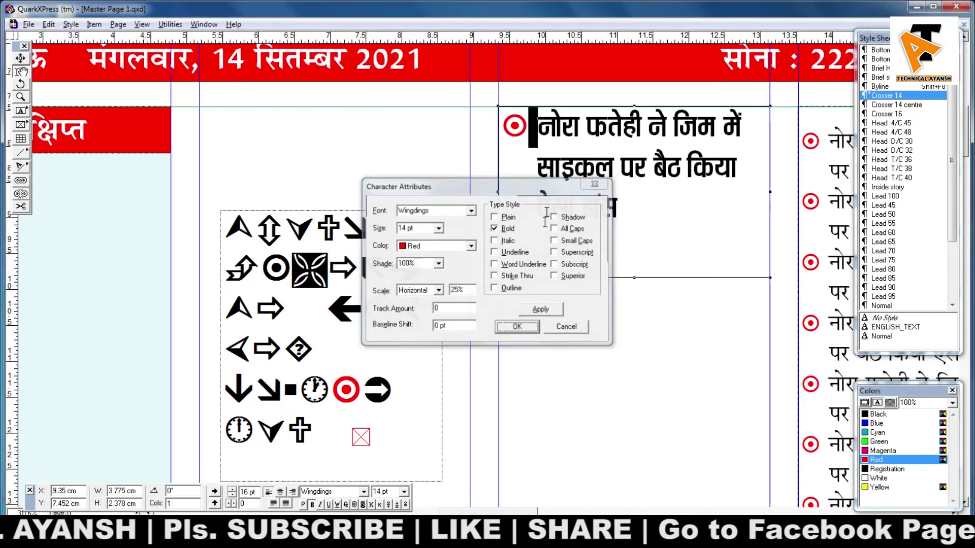
# - Extend the bulleted headline's text box downward to about 5.94 cm high
pyautogui.moveTo(539, 133); pyautogui.dragTo(617, 208)
pyautogui.click(617, 208)
pyautogui.moveTo(654, 237); pyautogui.dragTo(524, 464)
# - Copy the whole bulleted headline and paste two more copies below it in the same text box
pyautogui.scroll(-2, 540, 284)
pyautogui.keyDown('ctrl'); pyautogui.keyDown('alt'); pyautogui.click(535, 291); pyautogui.keyUp('alt'); pyautogui.keyUp('ctrl')
pyautogui.hotkey('ctrl', 'a')
pyautogui.hotkey('ctrl', 'c')
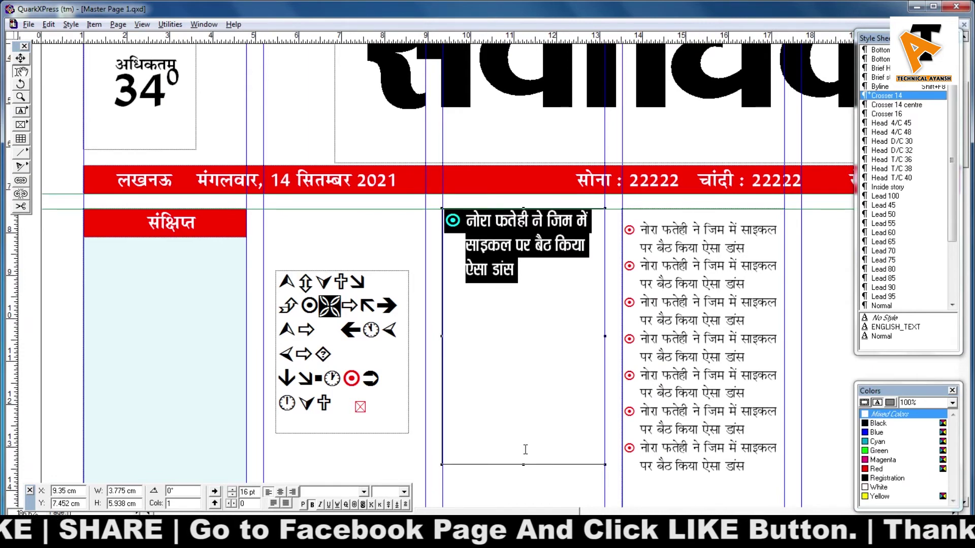
pyautogui.press('Right')
pyautogui.hotkey('ctrl', 'v')
pyautogui.hotkey('ctrl', 'v')
# - Delete the text box holding the Wingdings sample symbols
pyautogui.moveTo(556, 376); pyautogui.dragTo(461, 381)
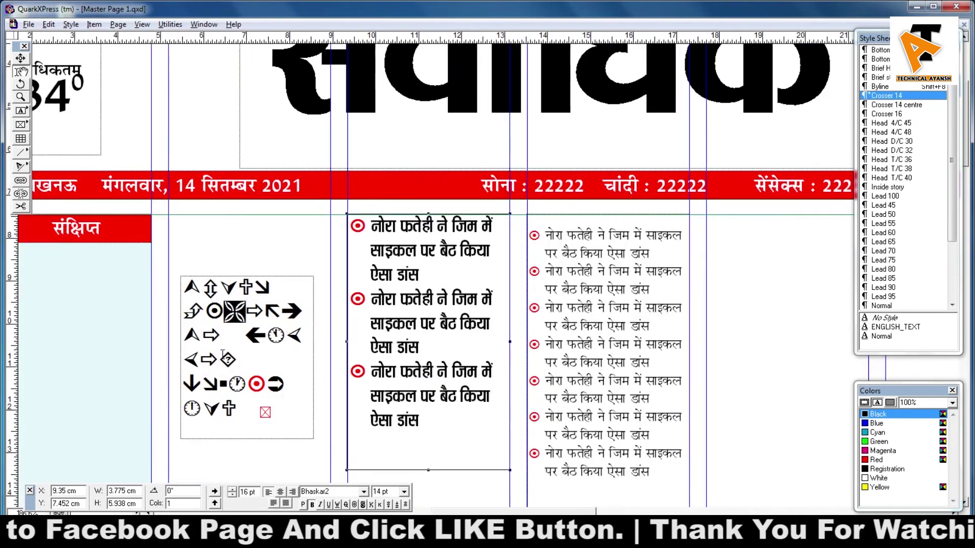
pyautogui.moveTo(248, 384); pyautogui.dragTo(265, 384)
pyautogui.hotkey('ctrl', 'k')
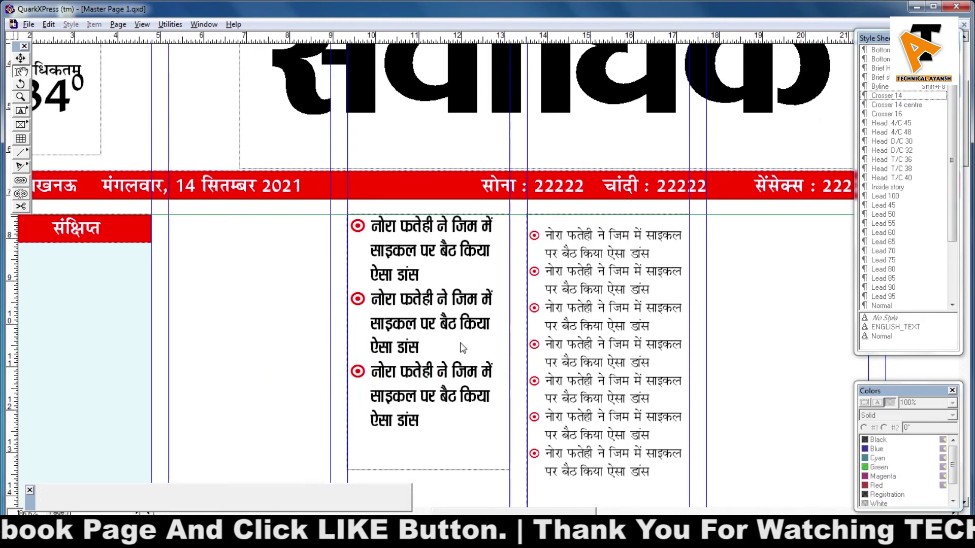
# - Paste a fourth copy of the bulleted headline at the end of its text box, lengthening the box downward to fit it
pyautogui.moveTo(466, 335); pyautogui.dragTo(407, 322)
pyautogui.click(384, 444)
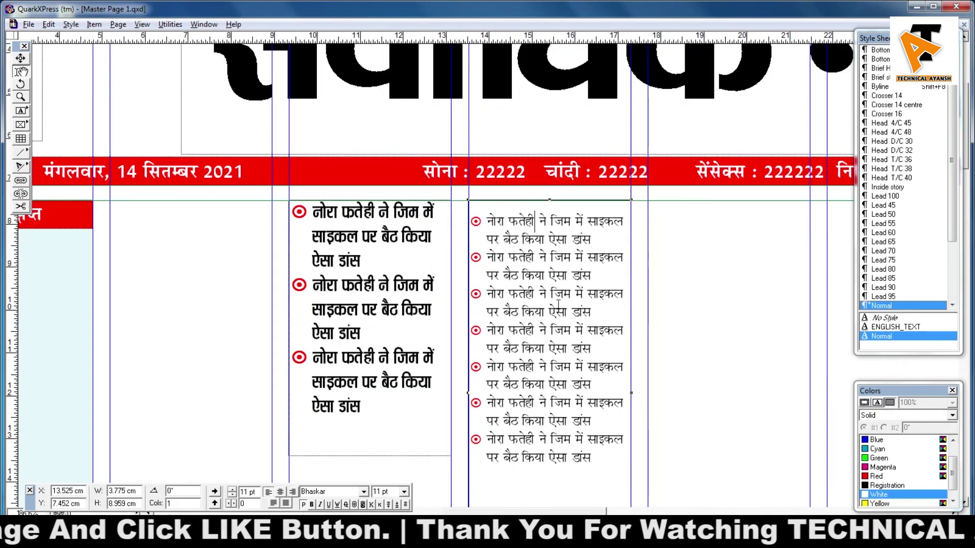
pyautogui.moveTo(375, 451)
pyautogui.mouseDown()
pyautogui.moveTo(385, 424)
pyautogui.moveTo(378, 456)
pyautogui.mouseUp()
pyautogui.click(379, 444)
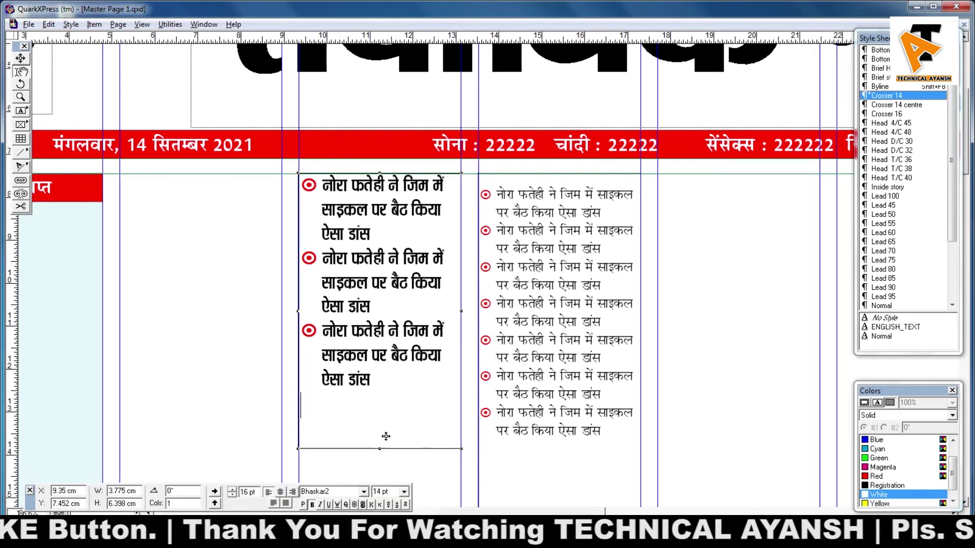
pyautogui.hotkey('ctrl', 'v')
pyautogui.moveTo(380, 448)
pyautogui.mouseDown()
pyautogui.moveTo(400, 475)
pyautogui.moveTo(402, 464)
pyautogui.mouseUp()
pyautogui.scroll(-2, 413, 451)
pyautogui.moveTo(460, 455); pyautogui.dragTo(455, 468)
pyautogui.click(636, 404)
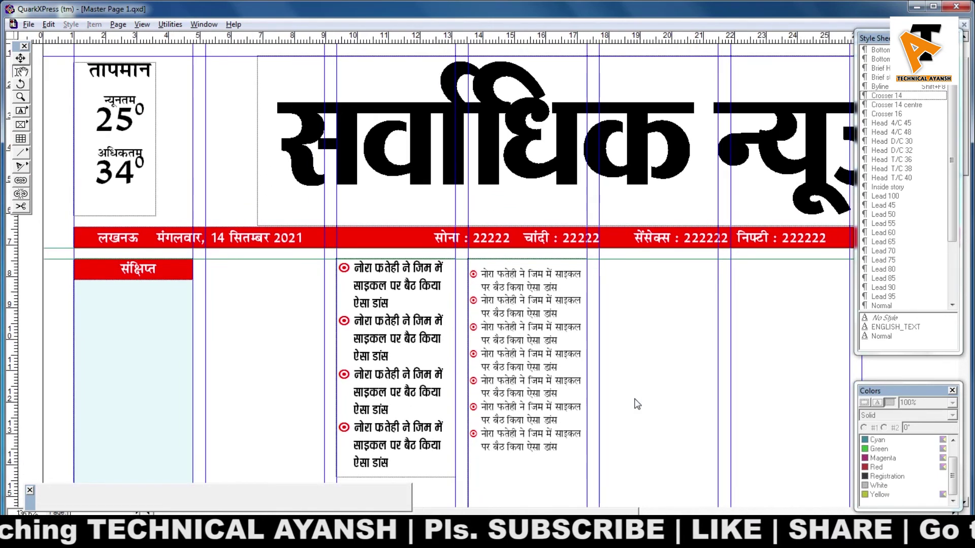